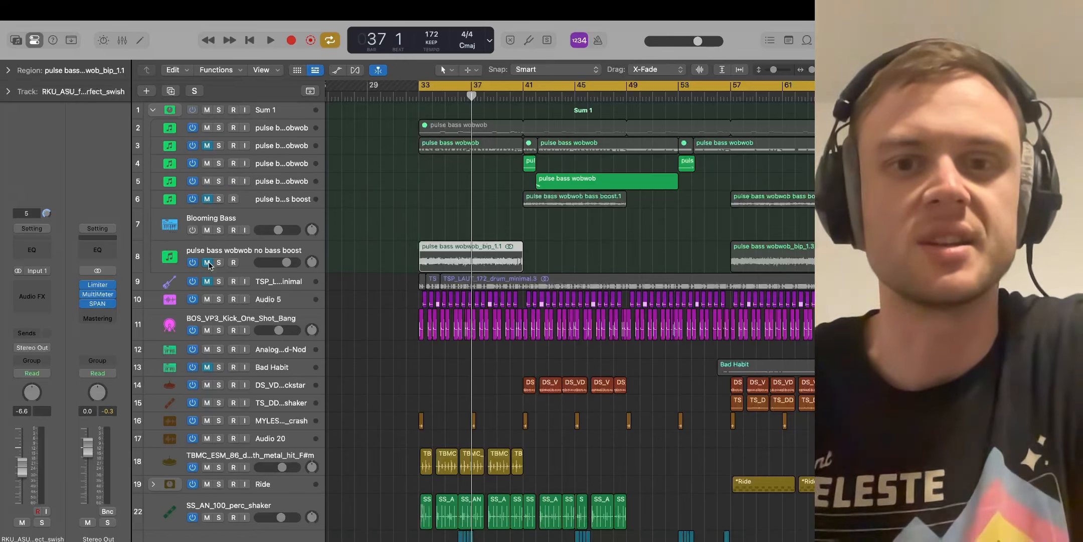
Step: Unmute the pulse bass wobwob track 3 and start playing the arrangement
click(207, 145)
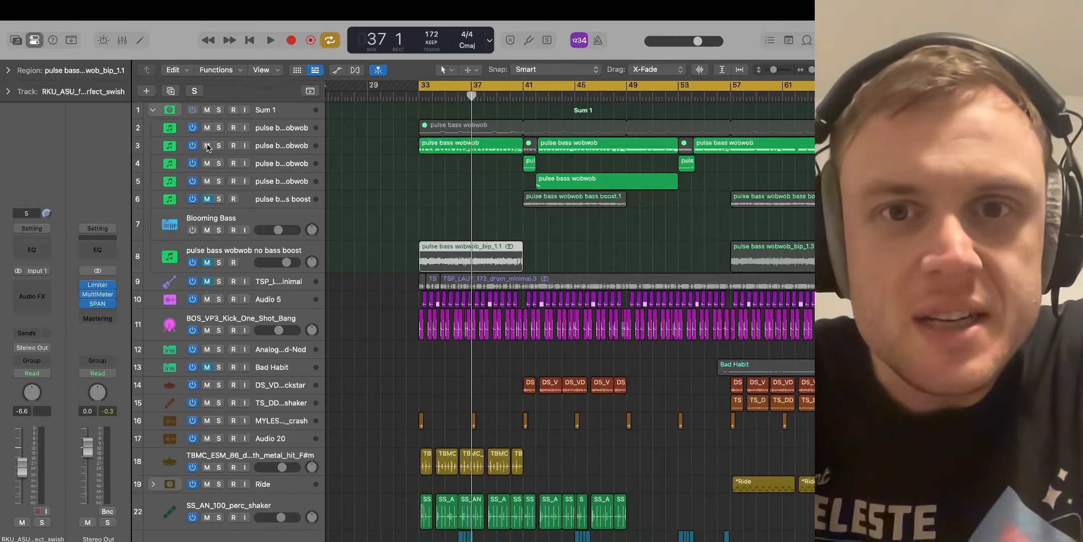
scroll(541, 244, down, 5)
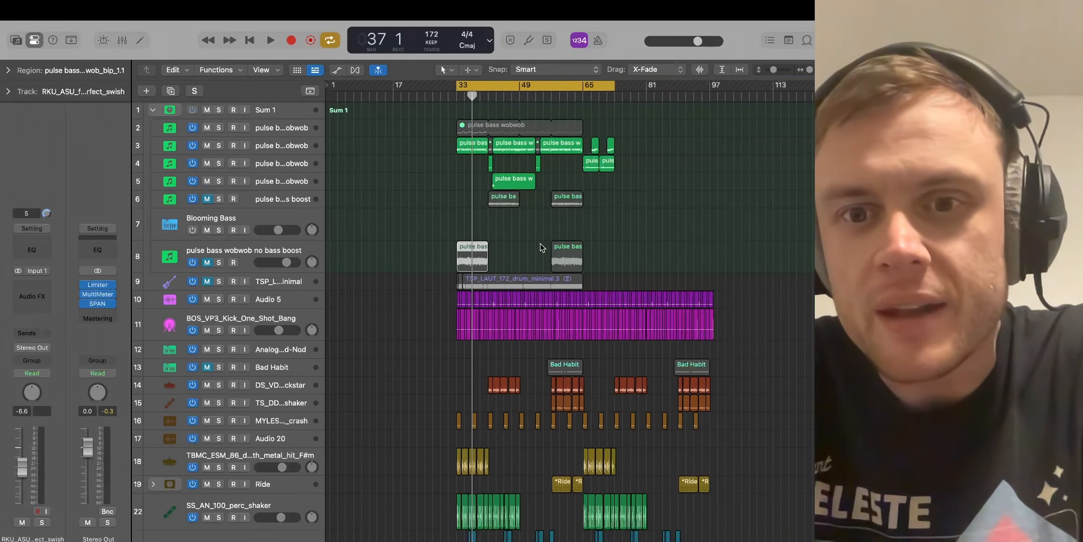
scroll(540, 243, right, 2)
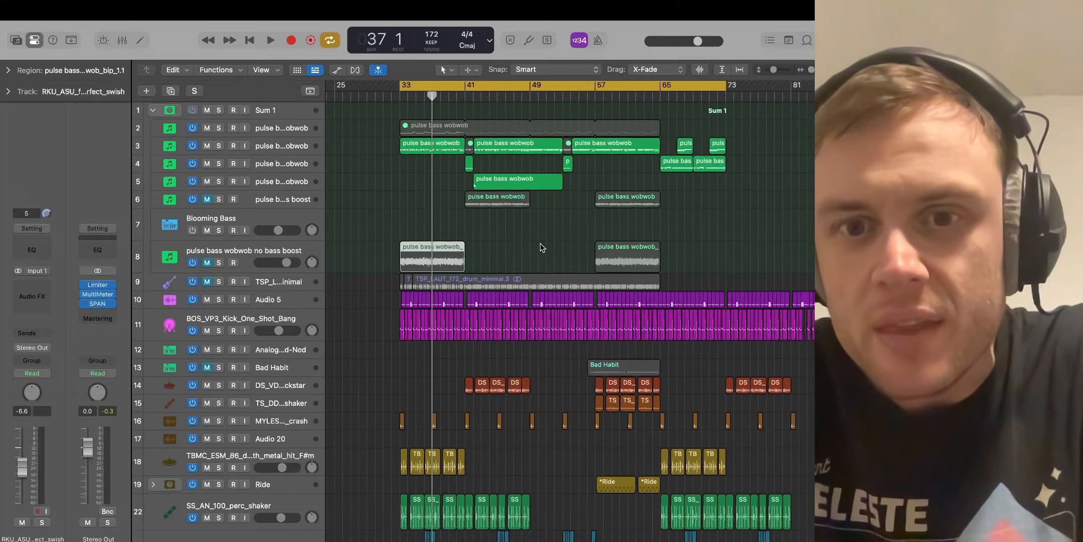
scroll(436, 444, down, 5)
scroll(592, 379, up, 6)
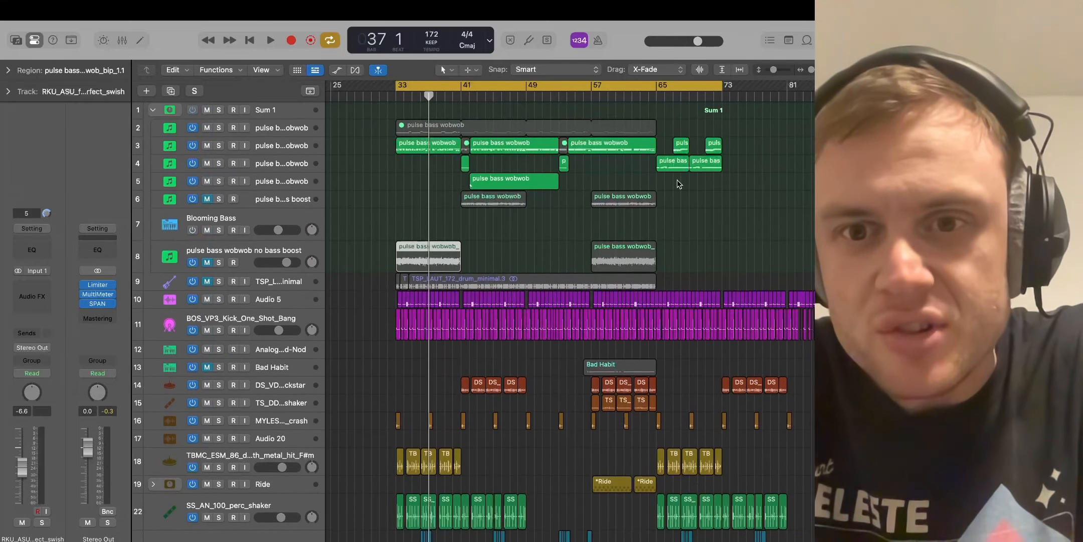
scroll(677, 181, down, 2)
scroll(677, 181, up, 2)
key(space)
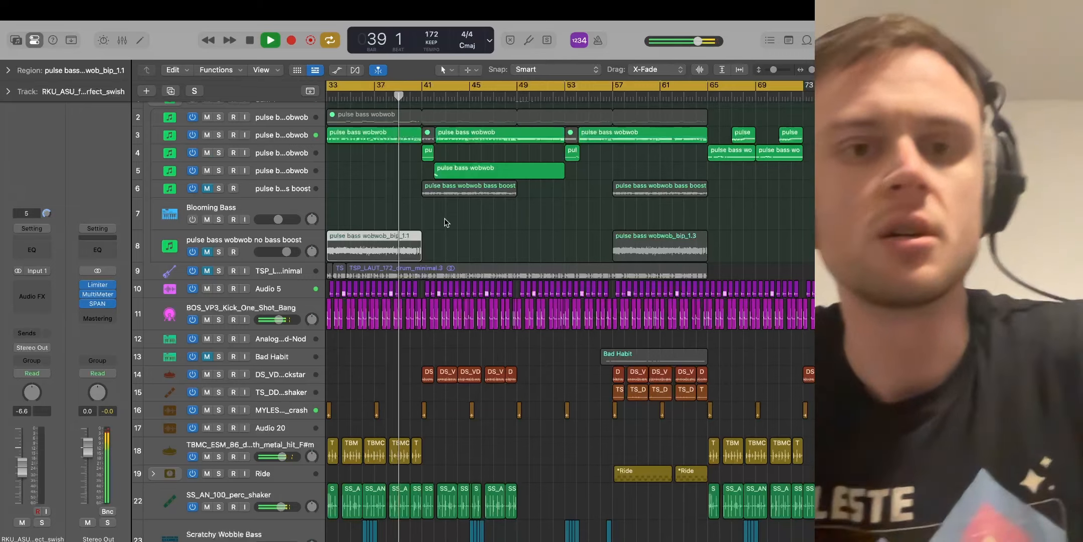
Step: Examine the notes of the pulse bass wobwob regions on track 3 in the Piano Roll and close the editor
double_click(374, 135)
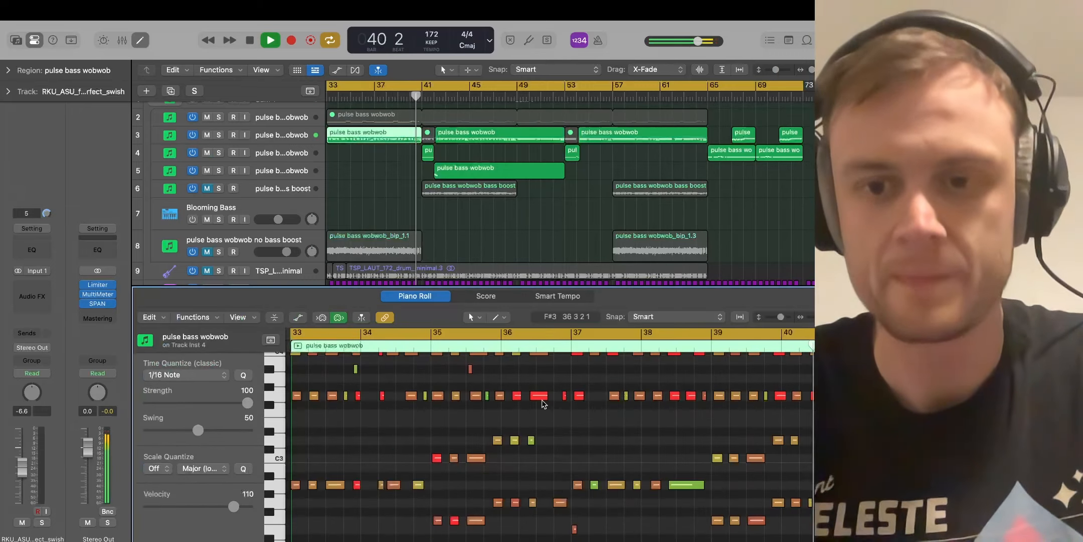
click(465, 143)
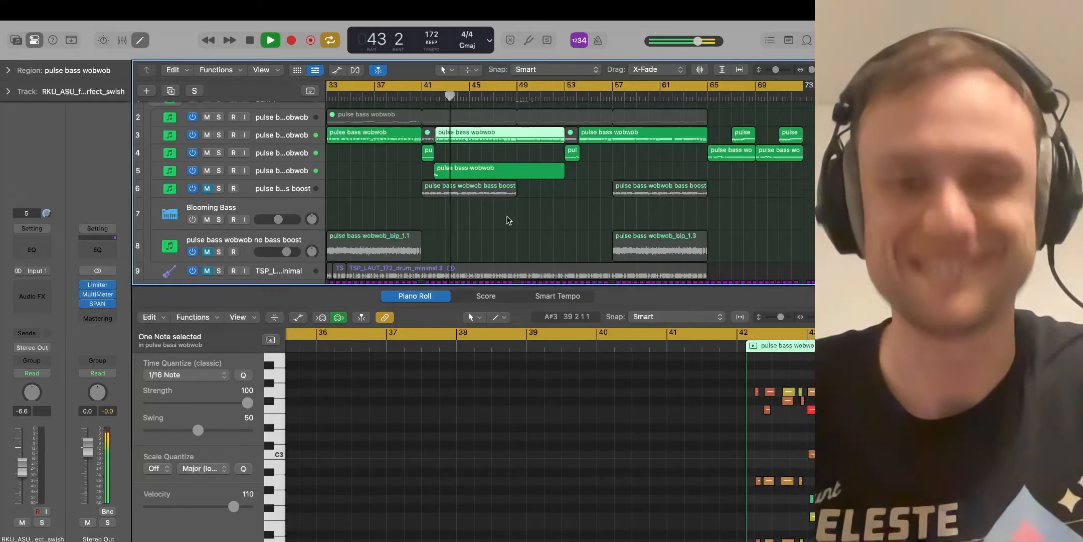
click(508, 219)
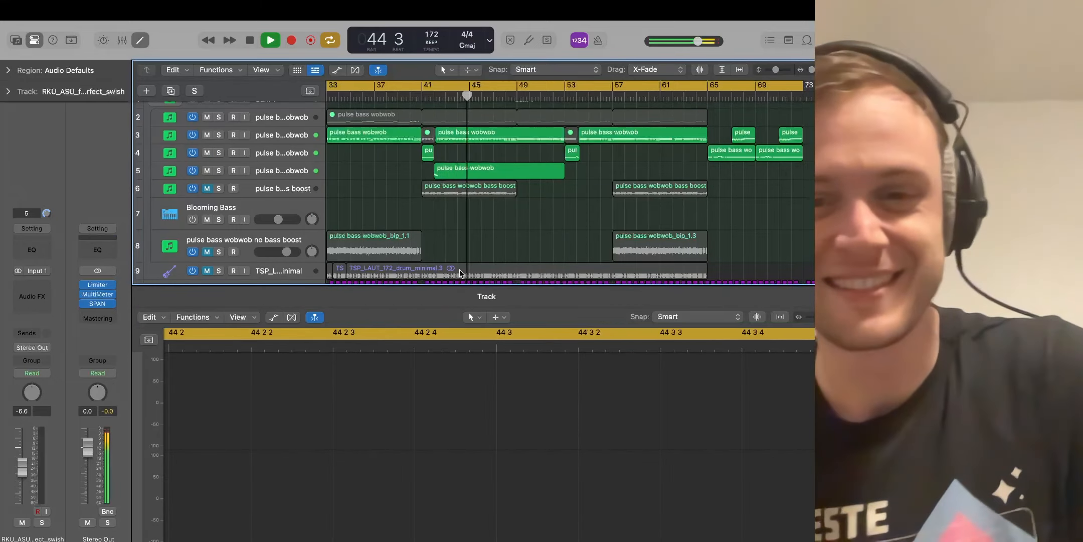
click(484, 169)
key(e)
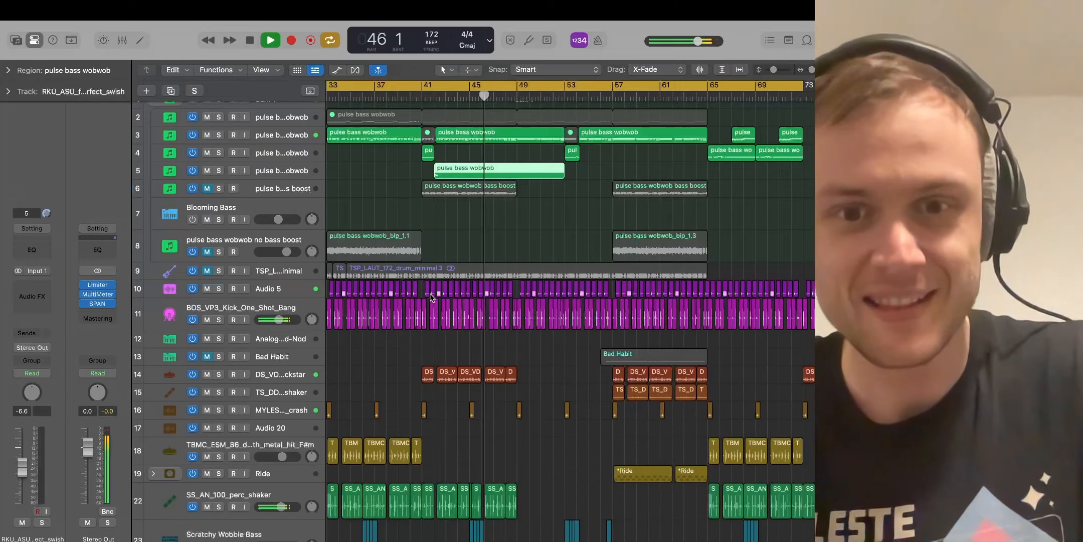
Step: Listen through the arrangement with the bass tracks sounding and stop playback
scroll(565, 306, down, 5)
scroll(566, 306, right, 1)
scroll(566, 307, up, 4)
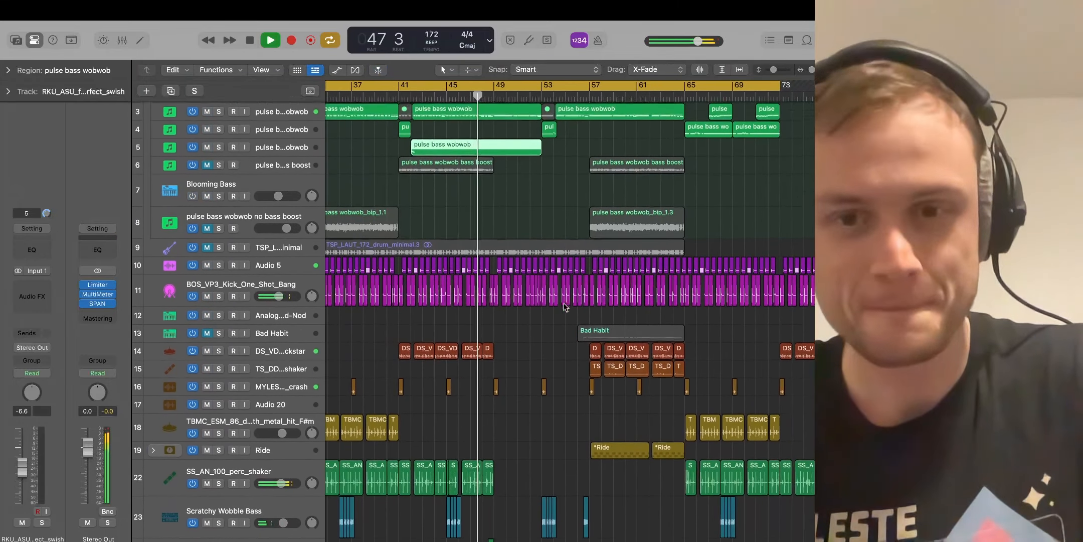
scroll(565, 307, up, 2)
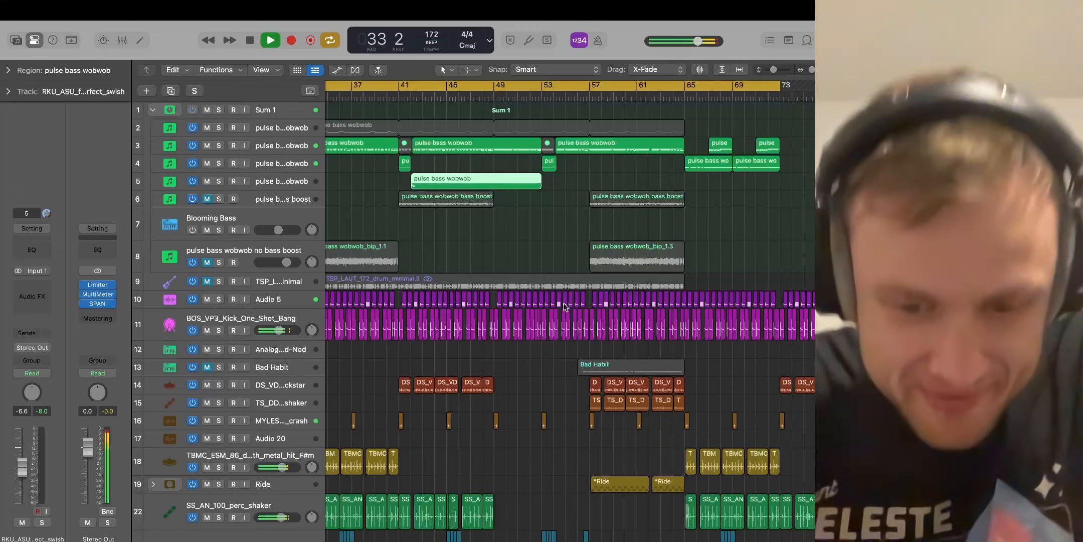
key(space)
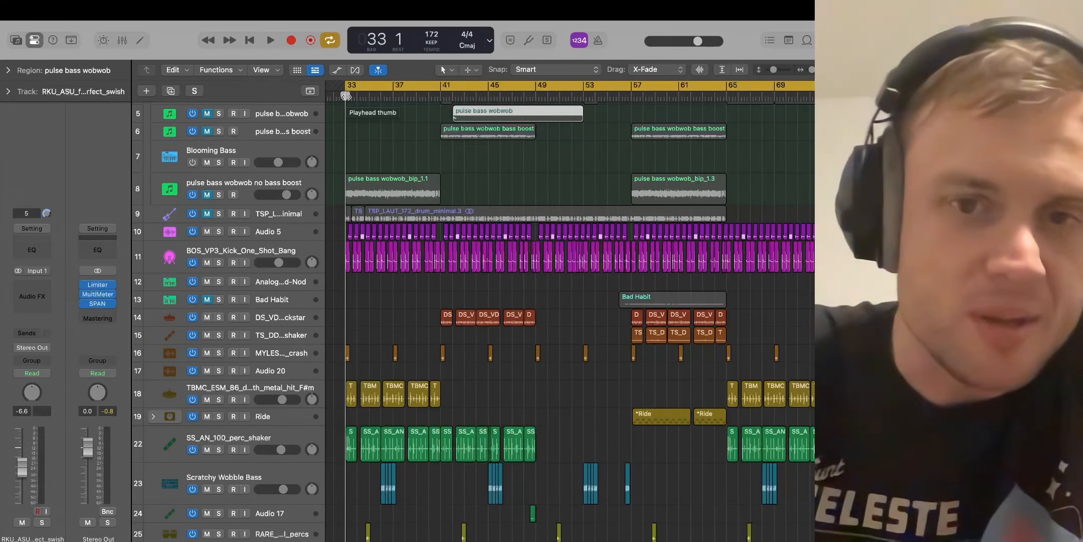
Step: Play the drums from bar 33 with the pulse bass tracks muted and stop playback
scroll(353, 155, up, 5)
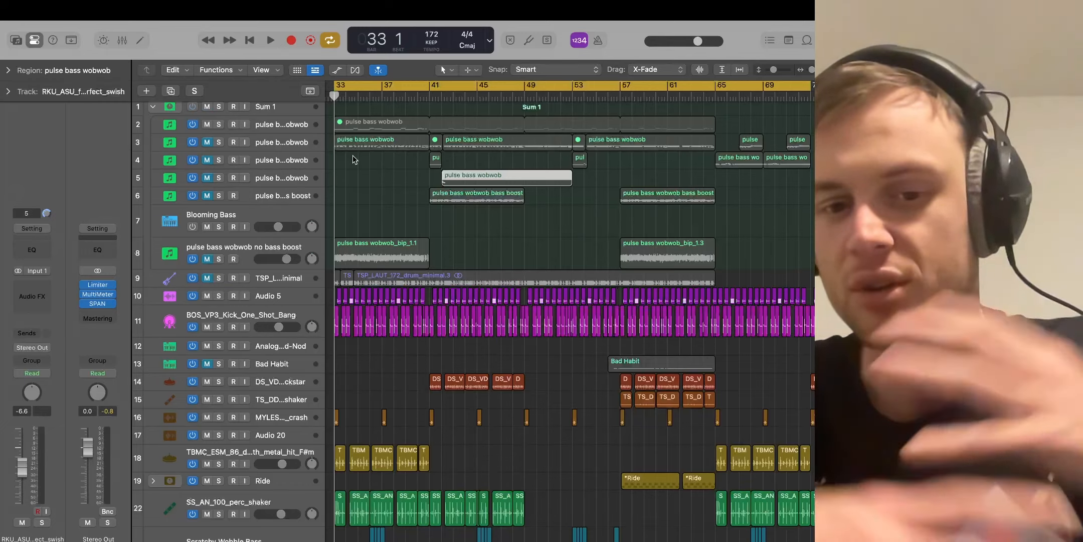
scroll(373, 278, down, 5)
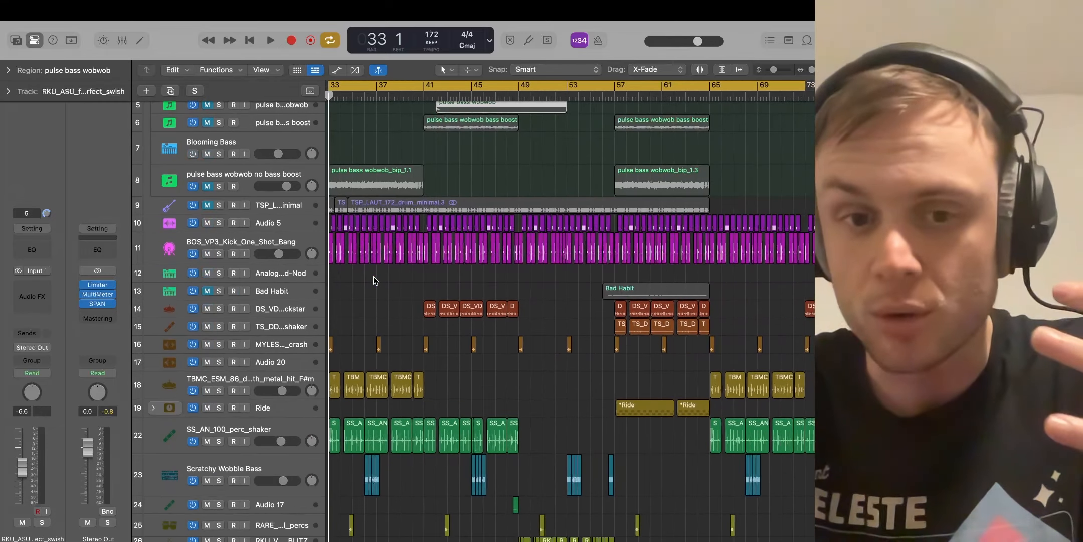
key(space)
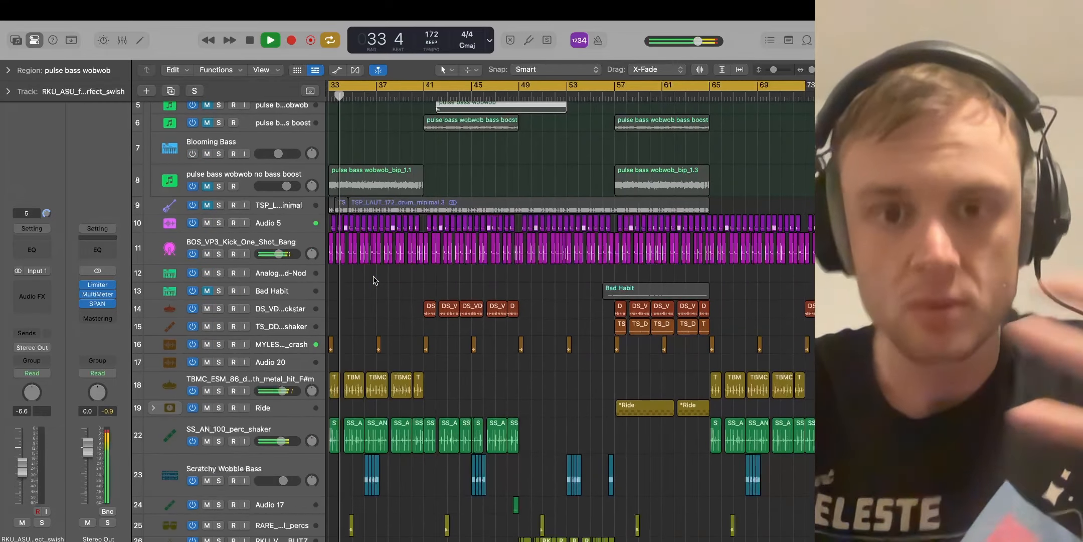
key(space)
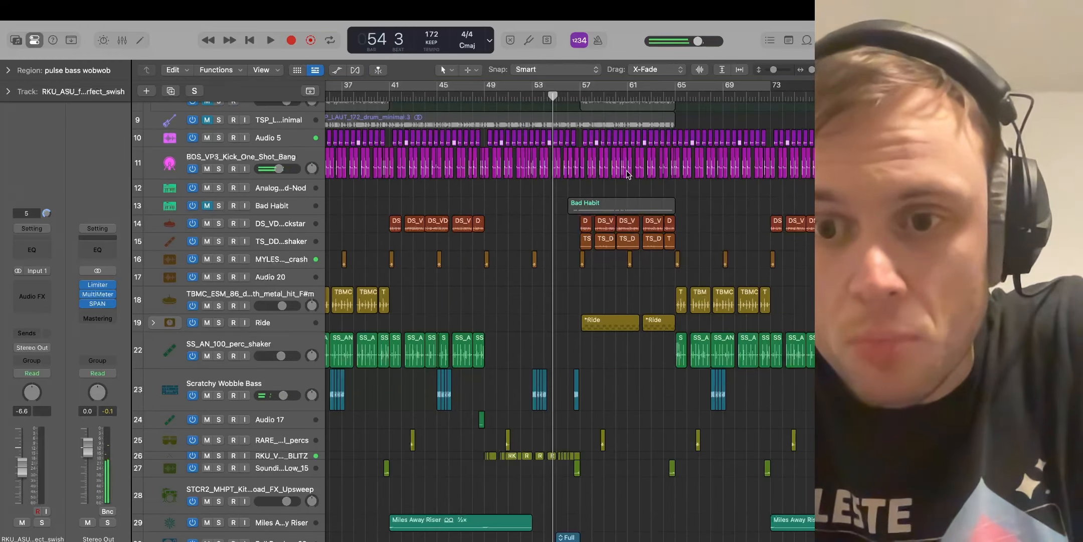
Step: Audition the drum sections around bars 61 and 53 without the bass, and turn cycle mode back on
click(629, 99)
key(space)
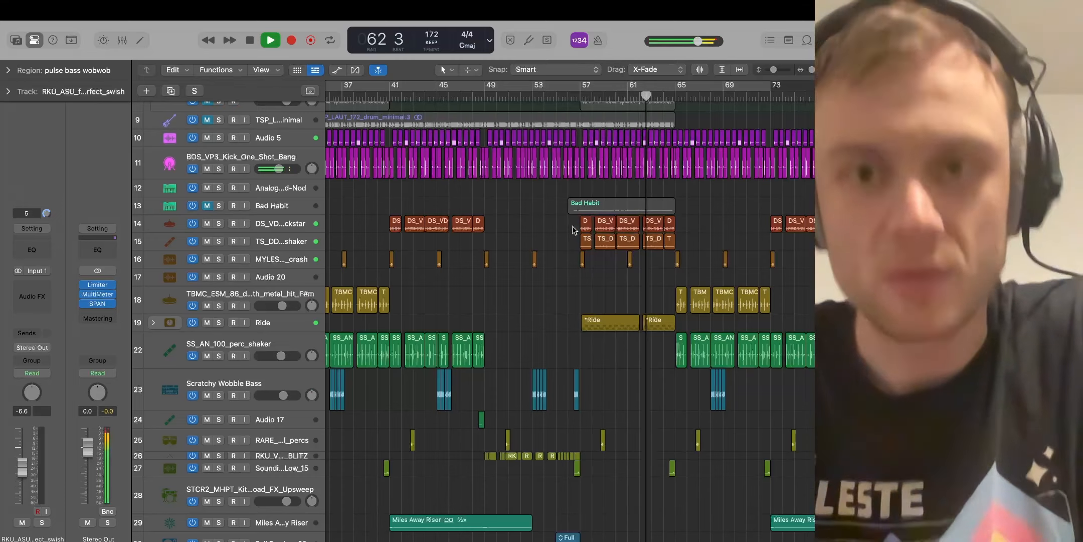
key(space)
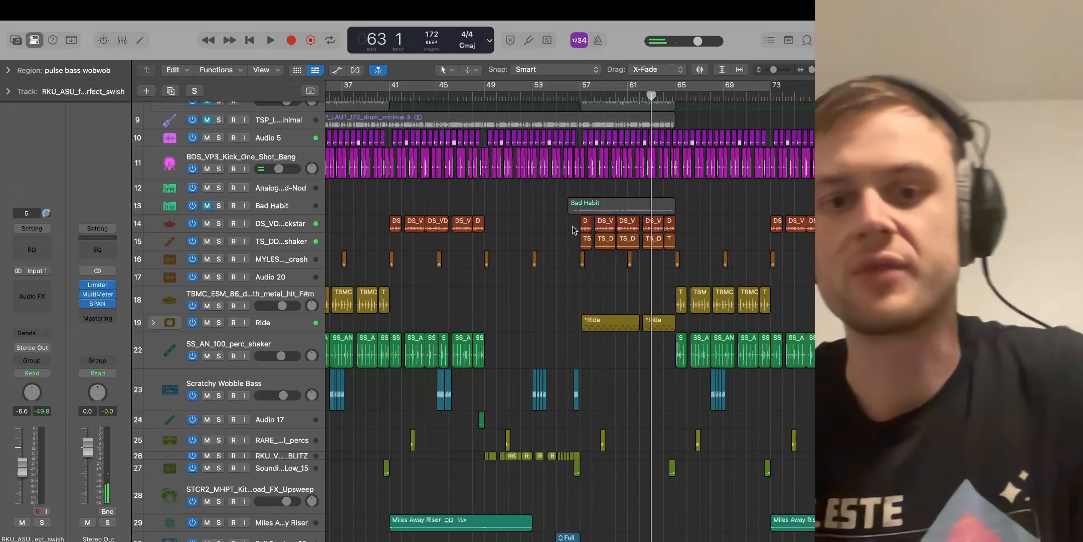
click(534, 99)
key(space)
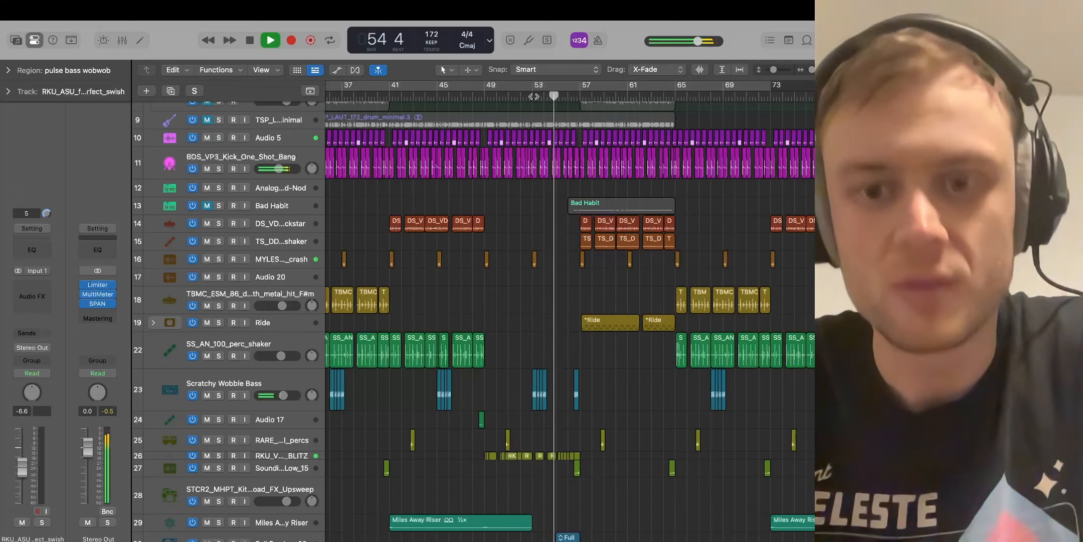
click(523, 88)
key(space)
Step: Unmute the pulse bass wobwob tracks 3 to 5 and play the start of the cycle area at bar 33
scroll(449, 185, left, 5)
scroll(449, 184, left, 1)
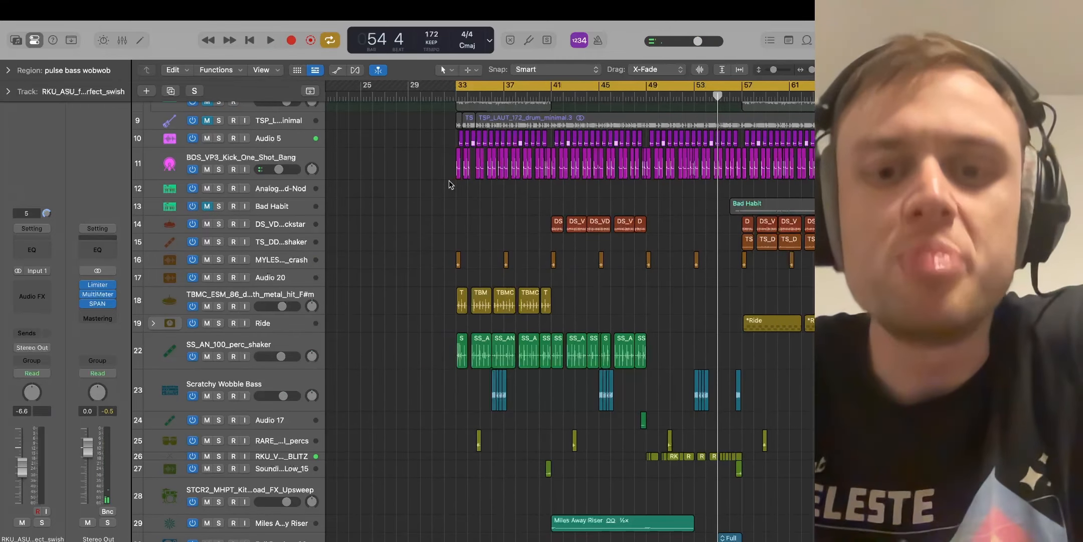
scroll(449, 182, up, 8)
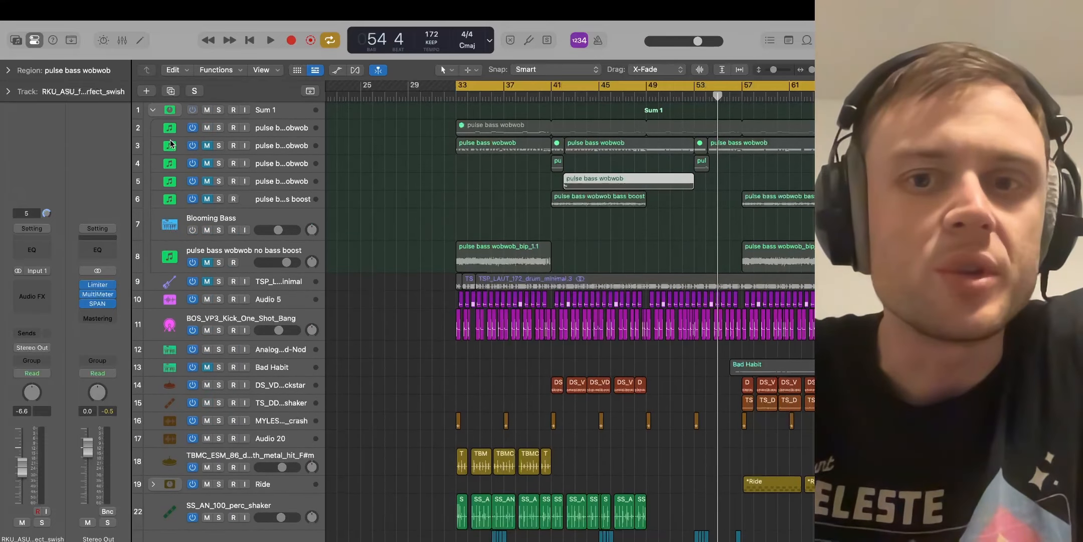
drag(210, 152, 208, 181)
scroll(500, 199, down, 1)
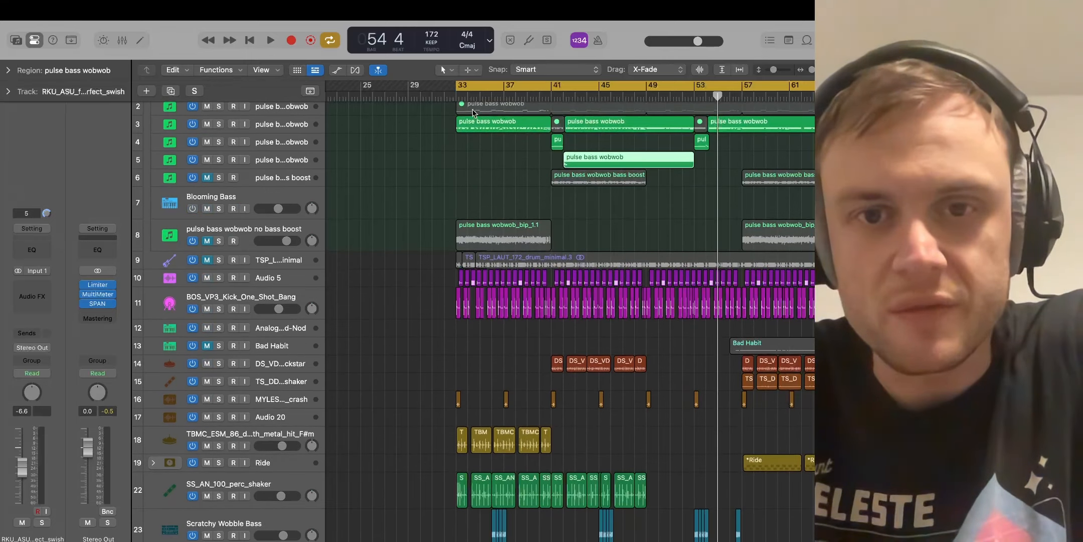
double_click(457, 99)
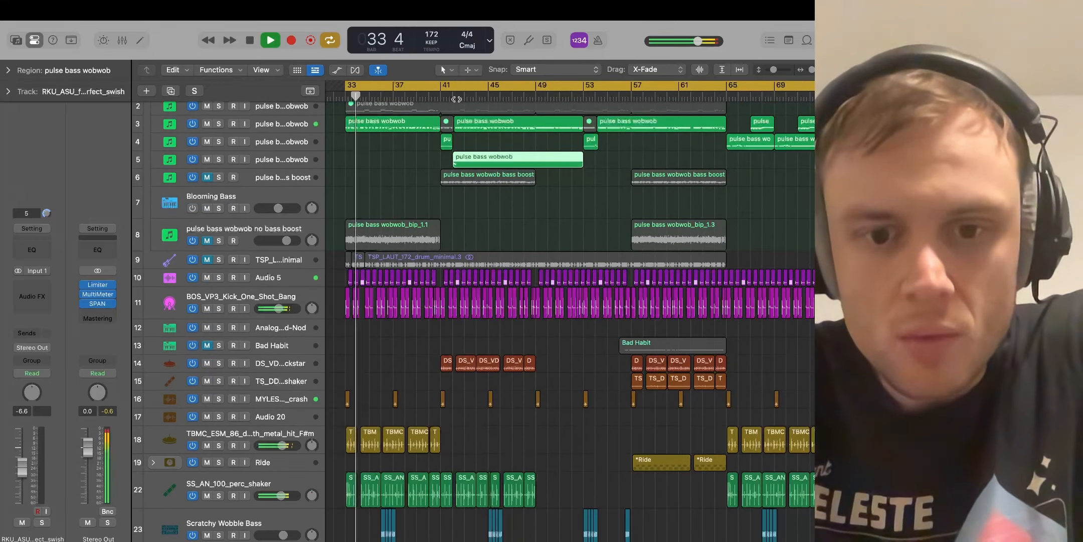
key(space)
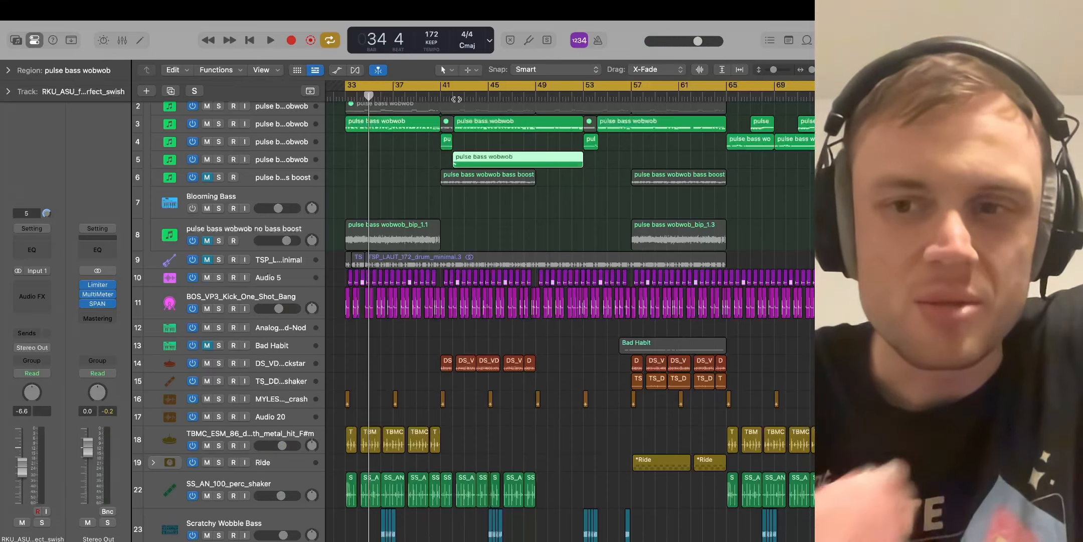
Step: Audition the part after bar 57 with the pulse bass tracks unmuted and cycle mode off
click(640, 97)
click(596, 97)
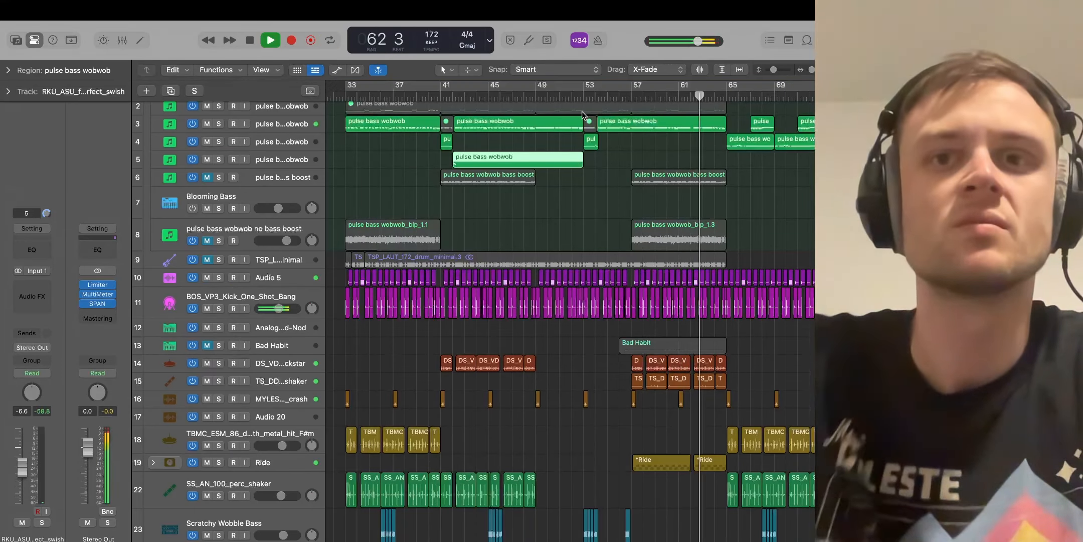
key(space)
Step: Play the section from bar 41 with all three pulse bass wobwob tracks sounding
click(441, 96)
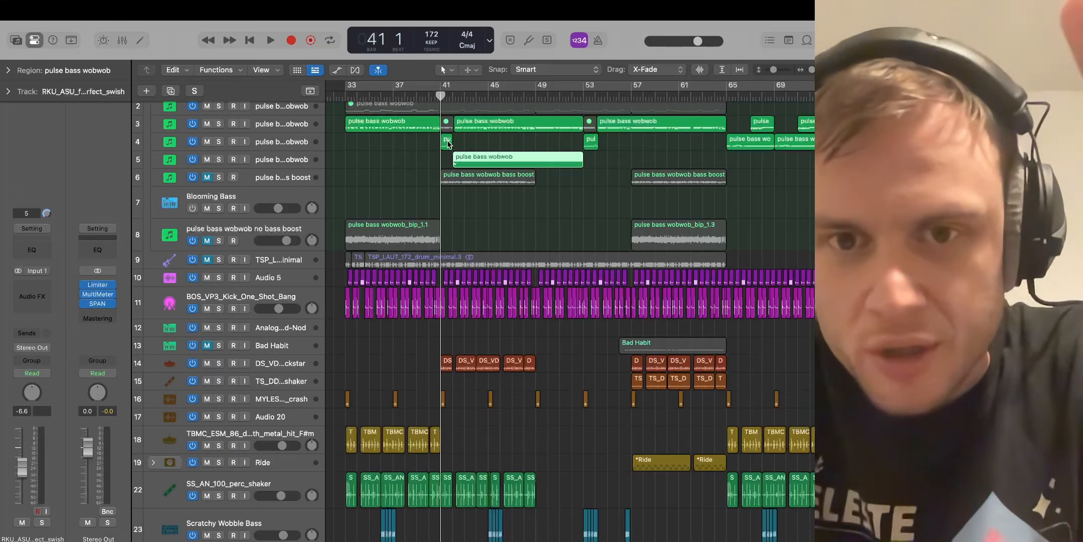
click(424, 98)
key(space)
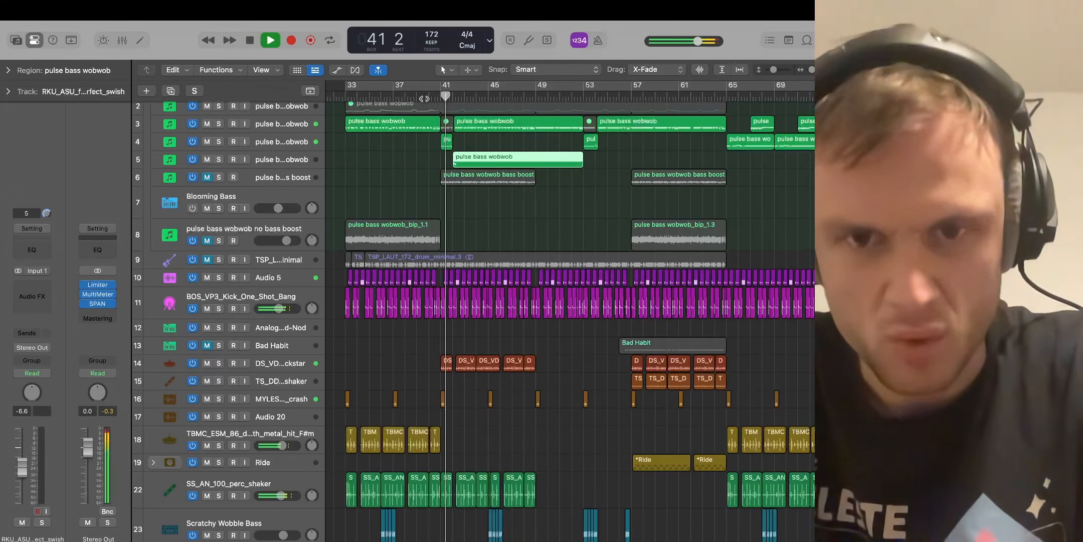
key(space)
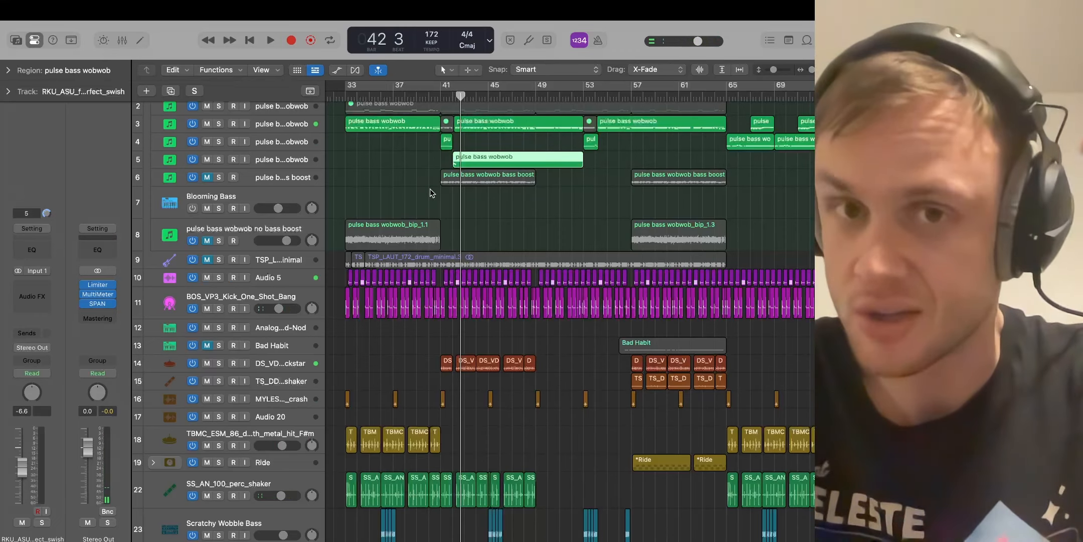
Step: Mute the pulse bass wobwob track 5 and replay the section from bar 41 without it
click(206, 160)
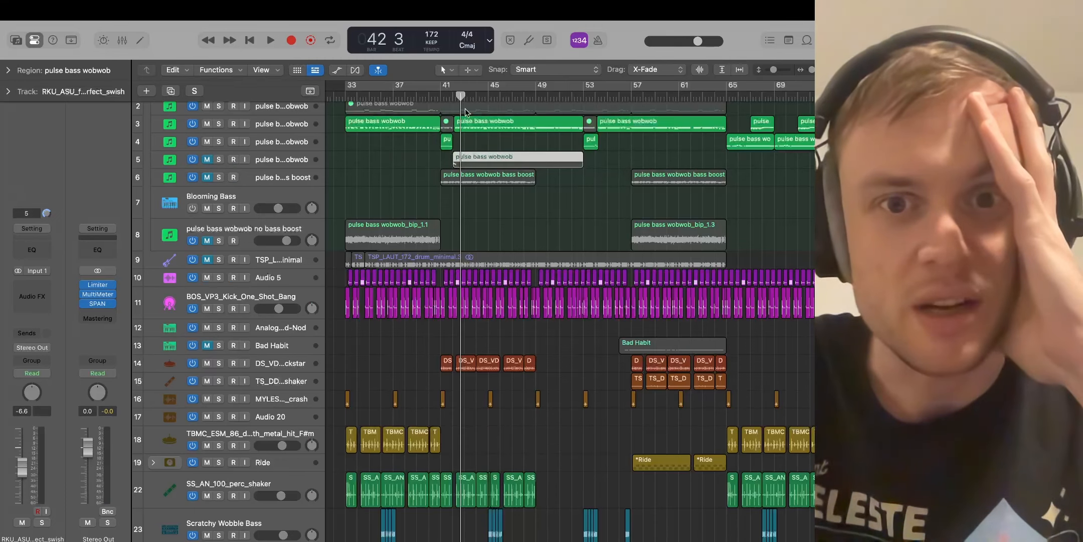
click(441, 95)
key(space)
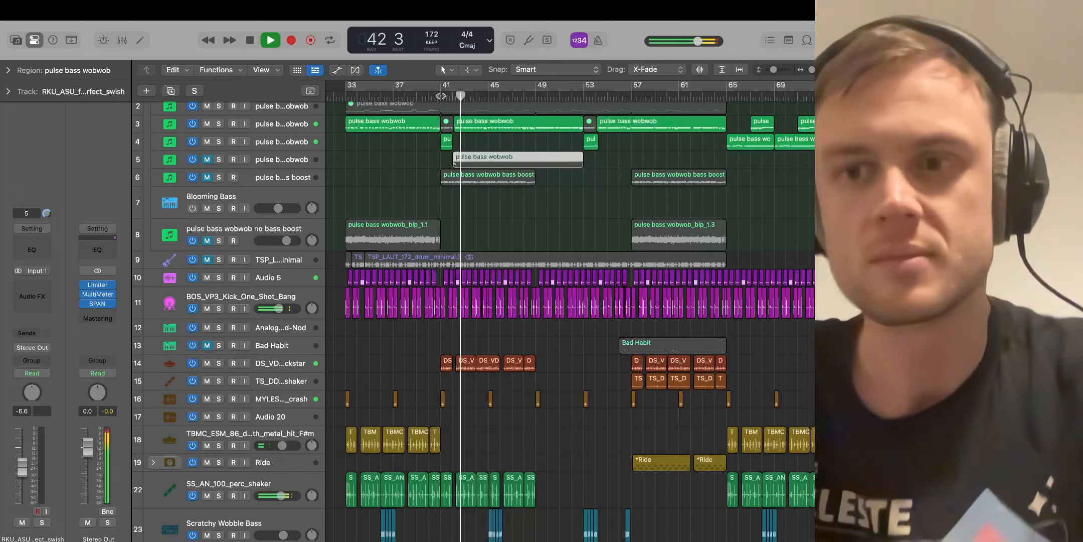
key(space)
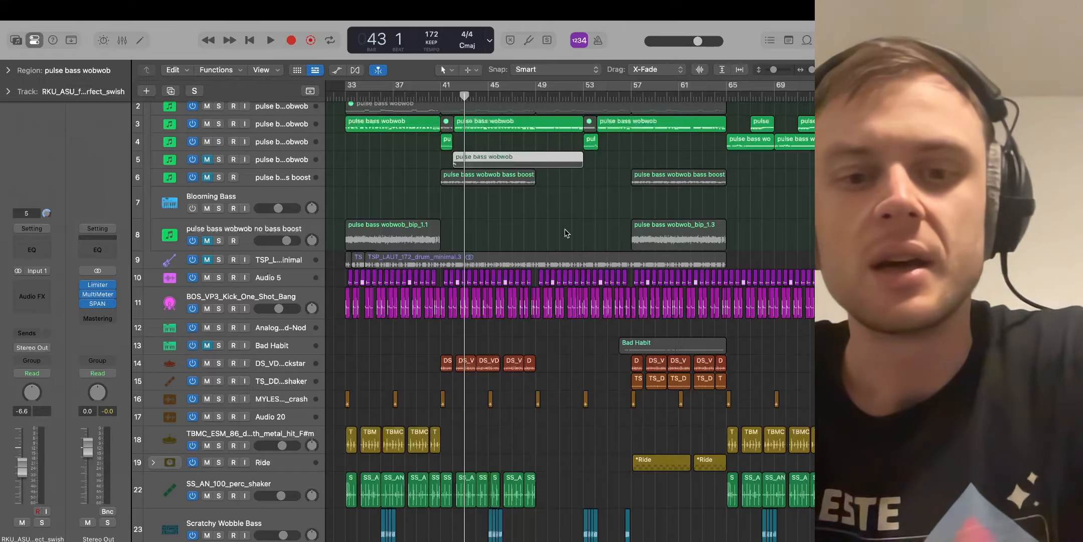
Step: Review the arrangement after bar 43 and play the section from about bar 61 with track 5 muted
scroll(464, 348, right, 2)
scroll(463, 349, down, 3)
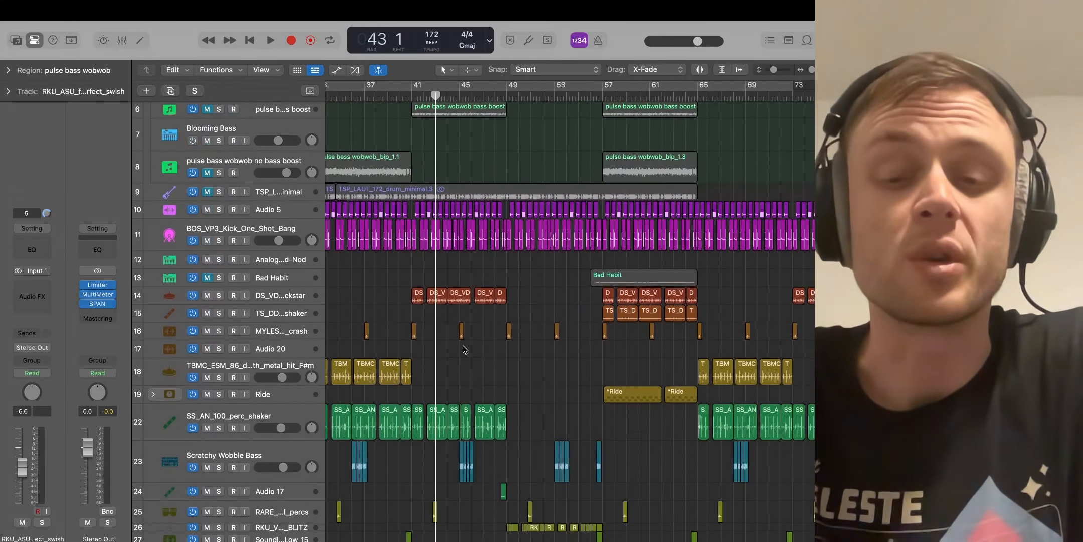
scroll(464, 349, up, 1)
scroll(464, 348, left, 1)
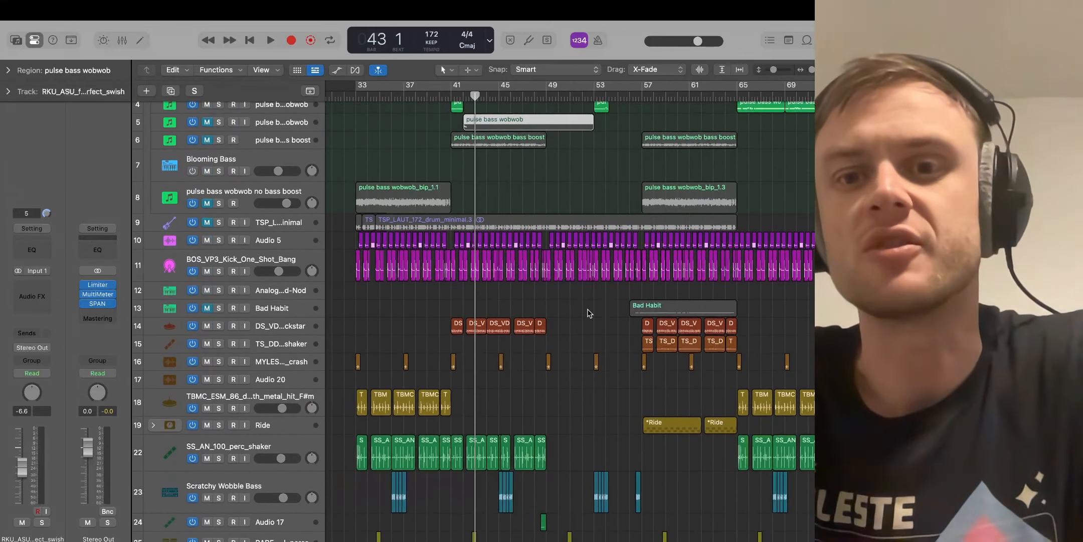
scroll(590, 313, up, 2)
scroll(589, 313, right, 2)
click(591, 96)
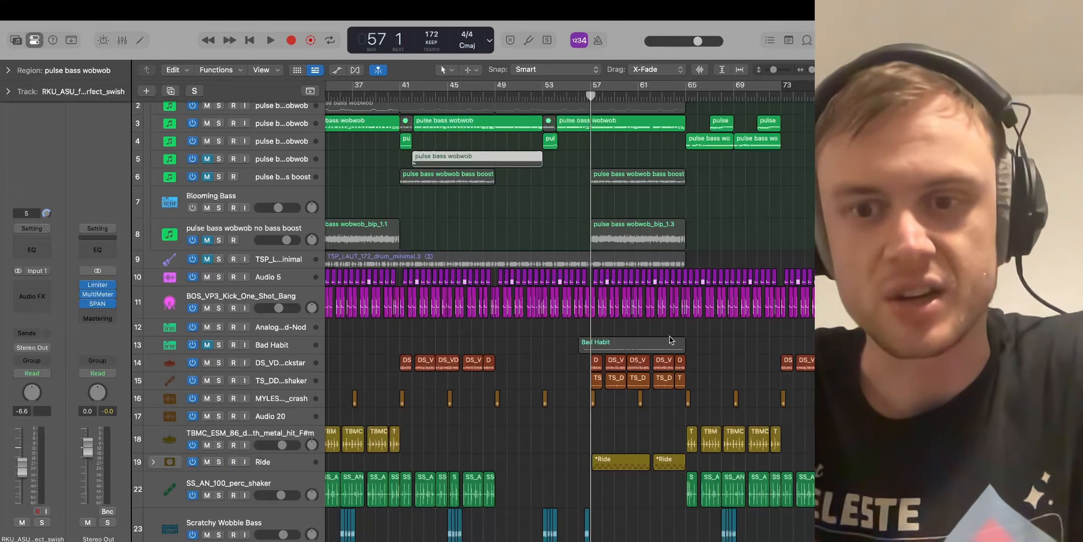
click(638, 99)
key(space)
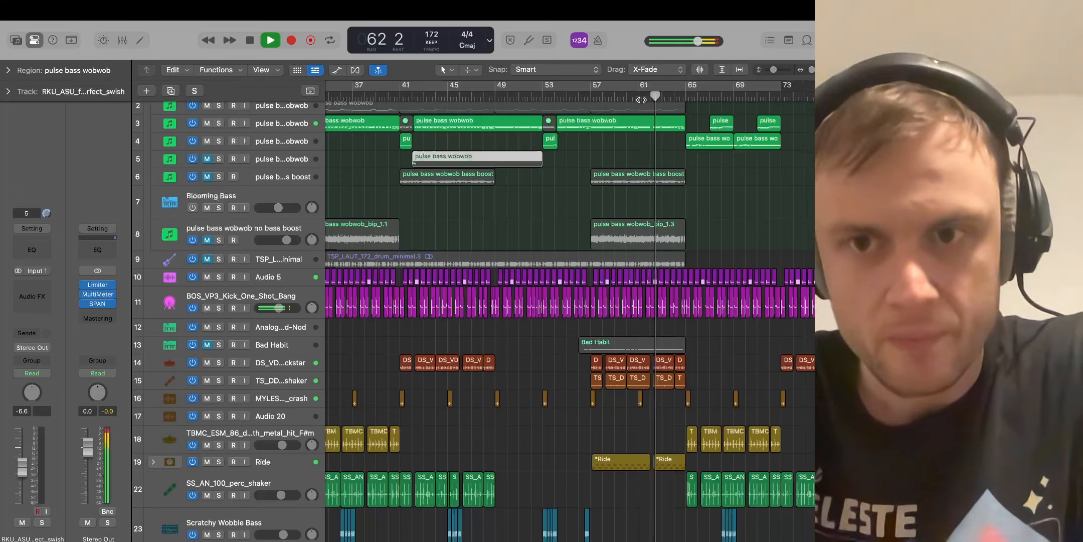
Step: Replay the opening of the section from bar 41 with pulse bass wobwob track 5 muted
key(space)
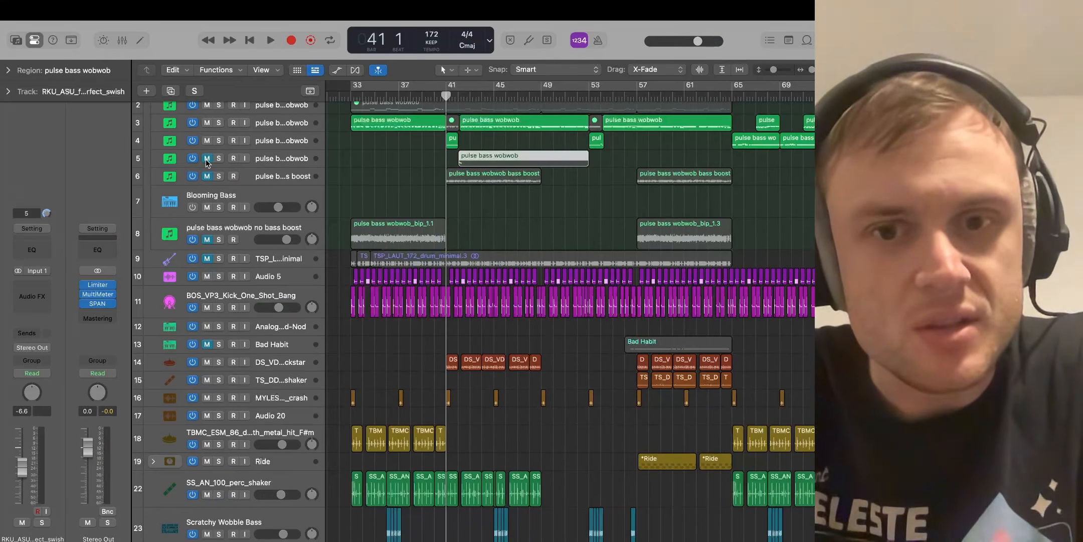
key(space)
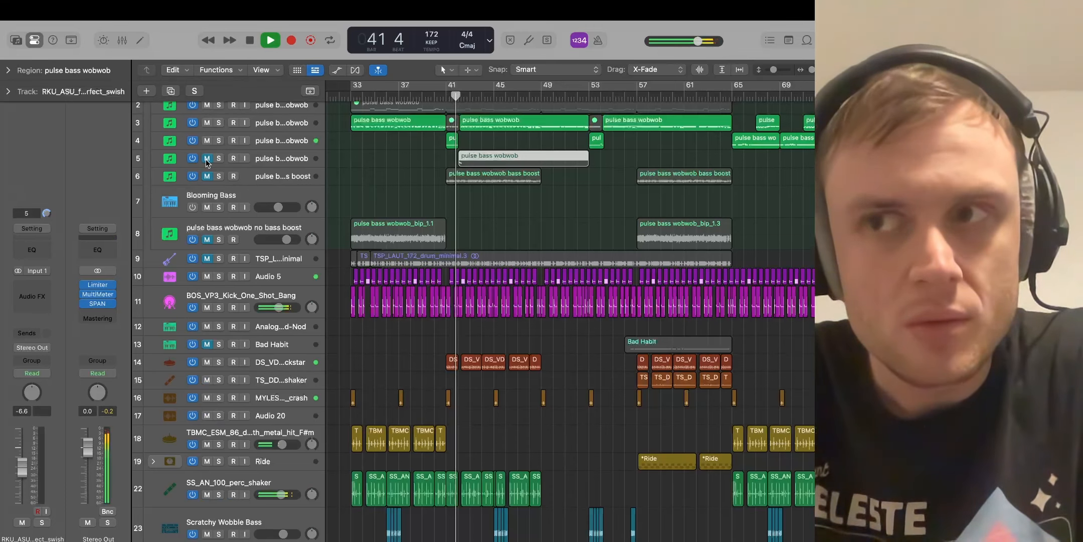
key(space)
Step: Unmute pulse bass wobwob track 5 and replay the section from bar 41 with it sounding
click(206, 159)
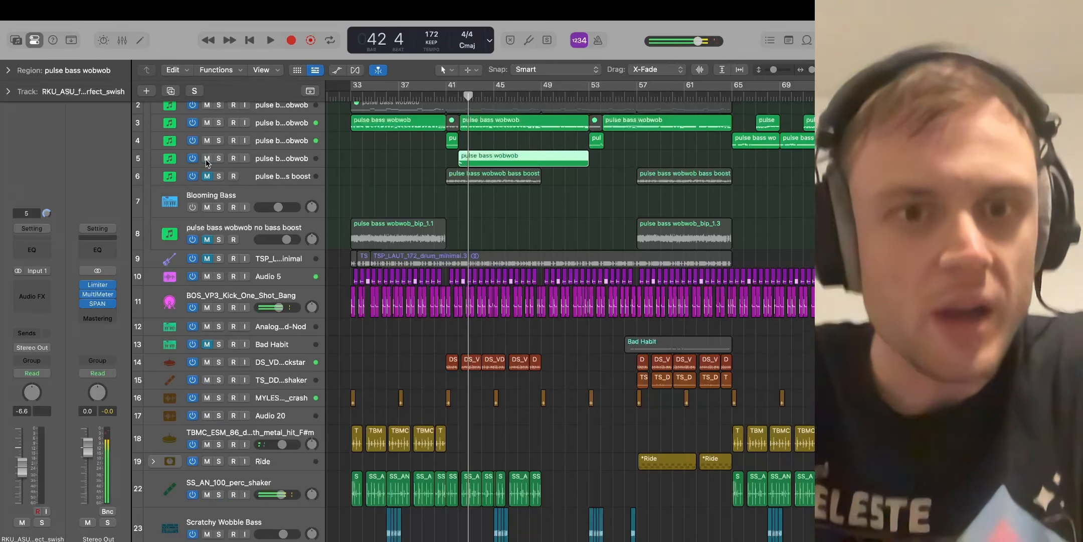
click(448, 91)
key(space)
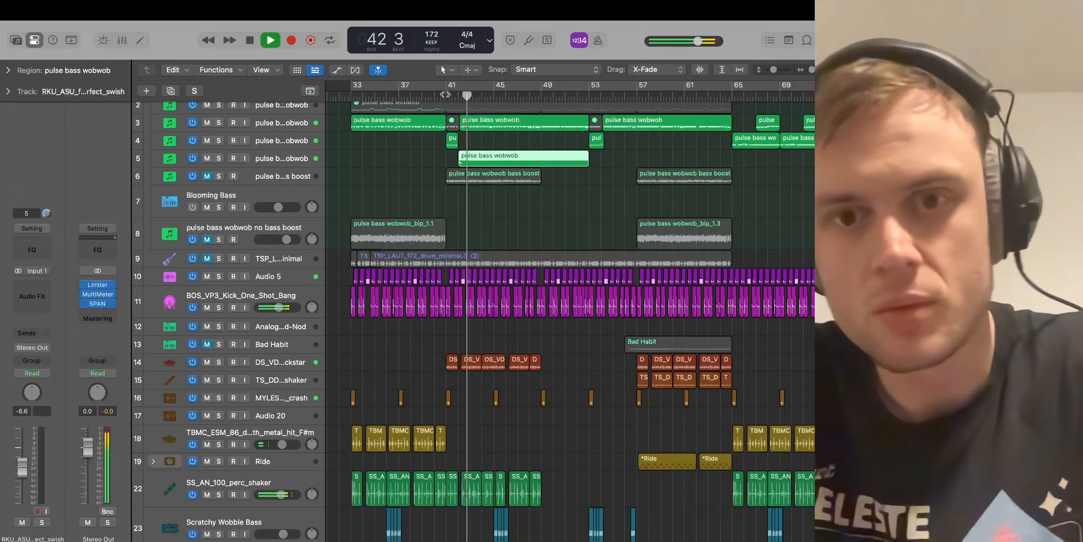
key(space)
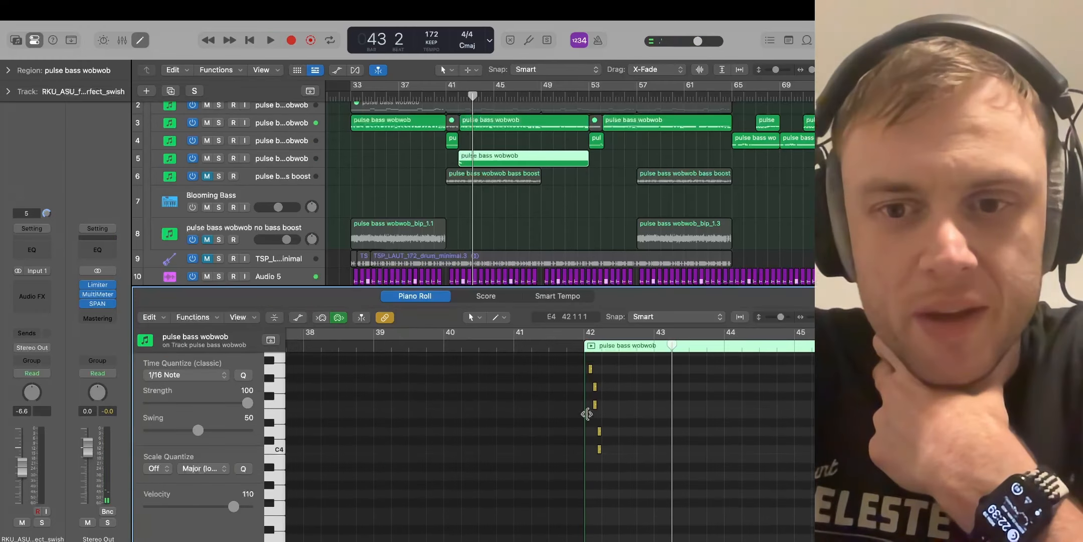
Step: Examine the notes at bar 42 of the track 5 pulse bass wobwob region in the Piano Roll
scroll(588, 418, up, 10)
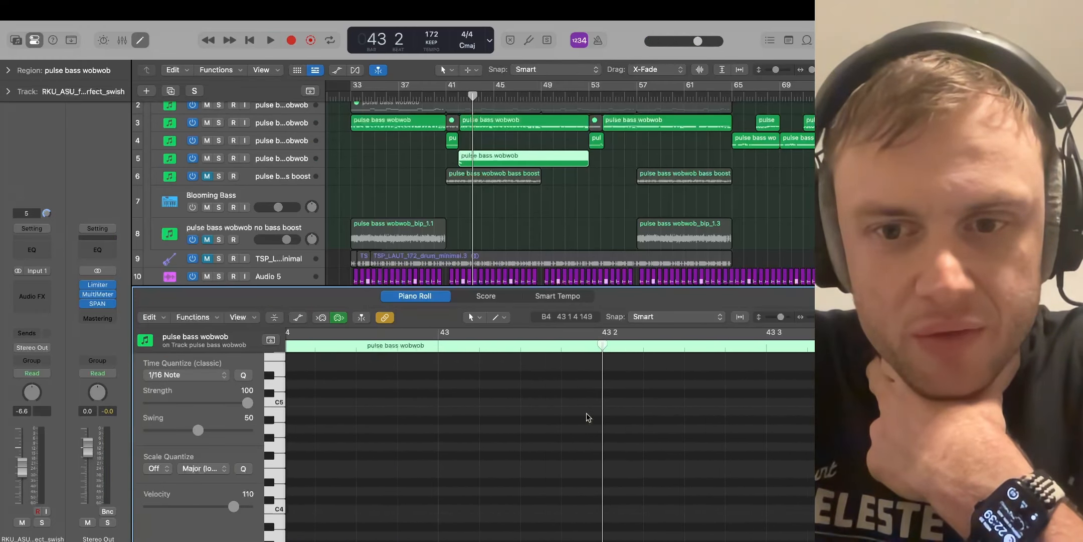
scroll(588, 417, left, 12)
scroll(587, 418, right, 2)
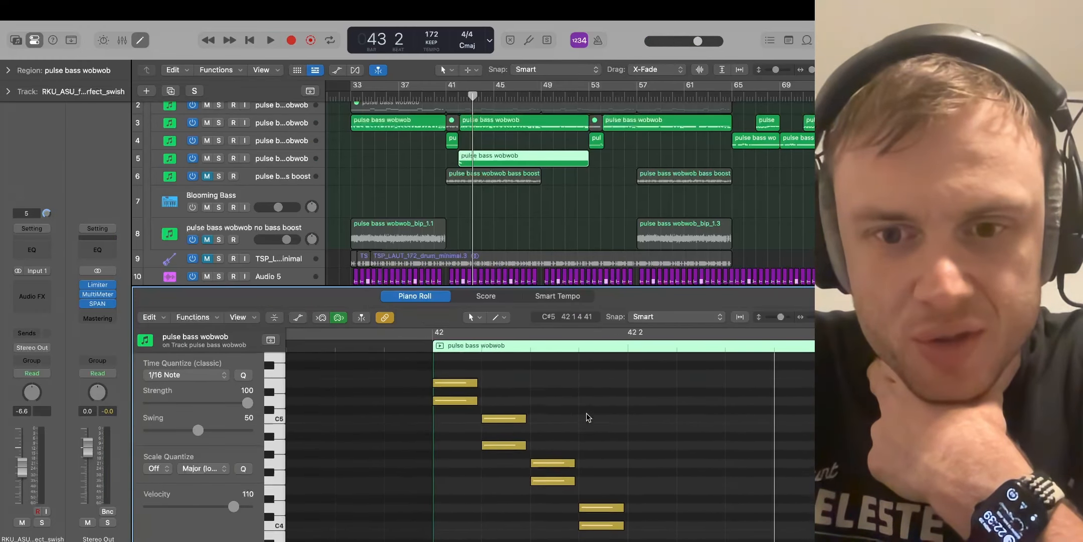
scroll(588, 417, right, 2)
scroll(588, 419, down, 2)
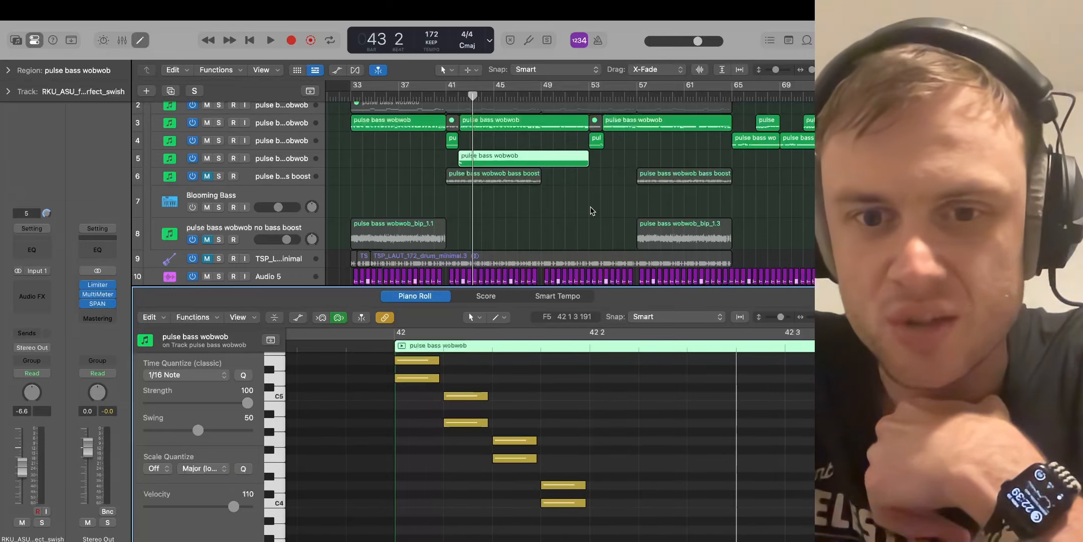
Step: Inspect the notes of the track 3 pulse bass wobwob region around bars 42 and 43 in the Piano Roll
click(514, 125)
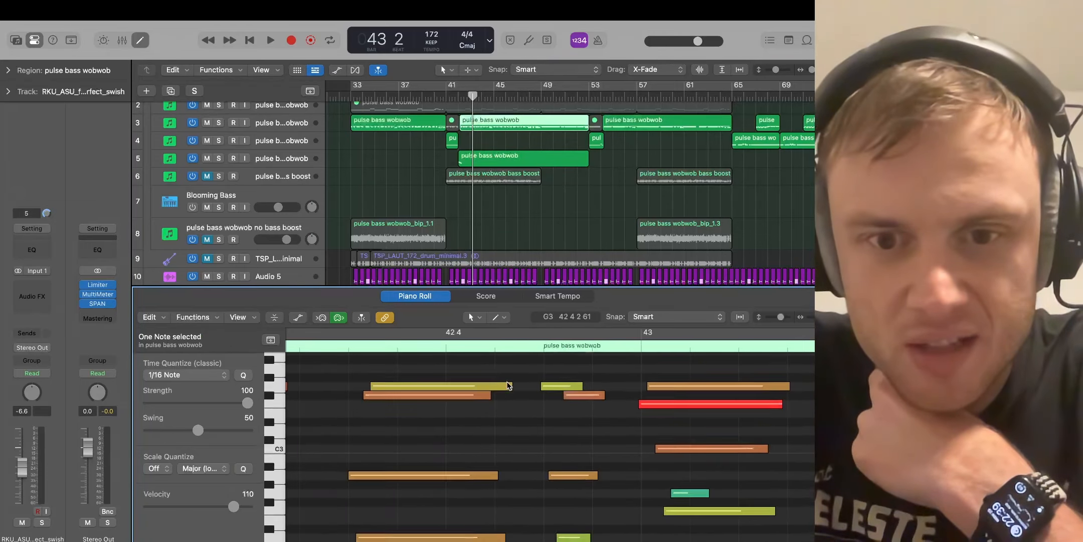
scroll(506, 383, up, 3)
scroll(507, 384, right, 10)
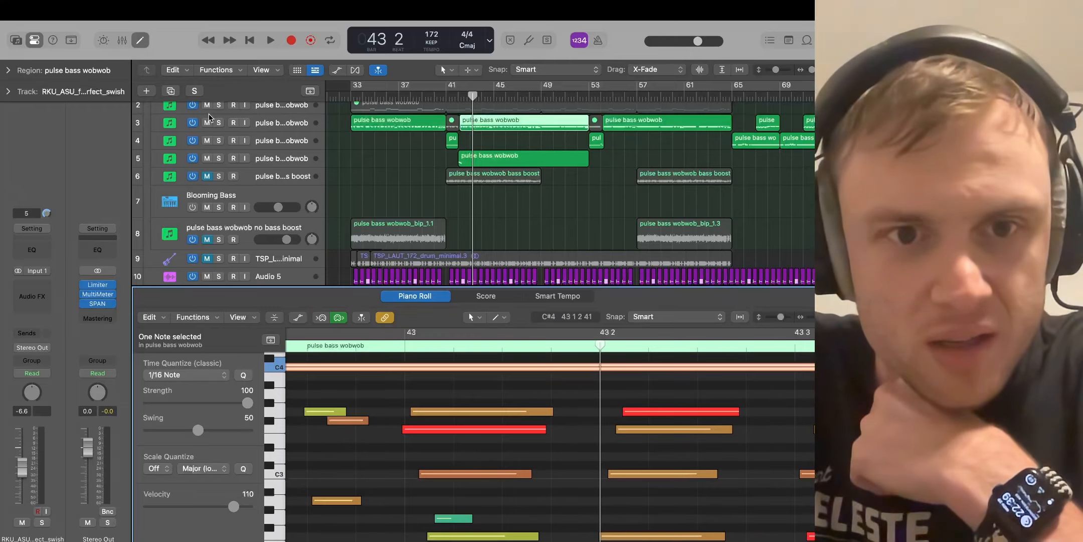
Step: Solo pulse bass wobwob track 3, follow its notes during playback from bar 43, and clear the solo
click(218, 123)
key(space)
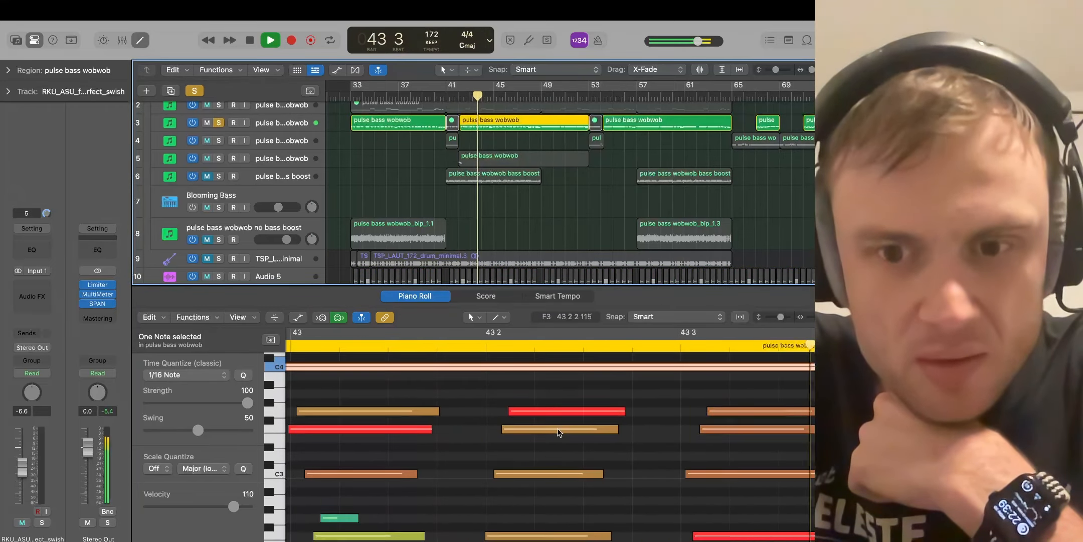
scroll(558, 433, right, 6)
scroll(559, 432, right, 5)
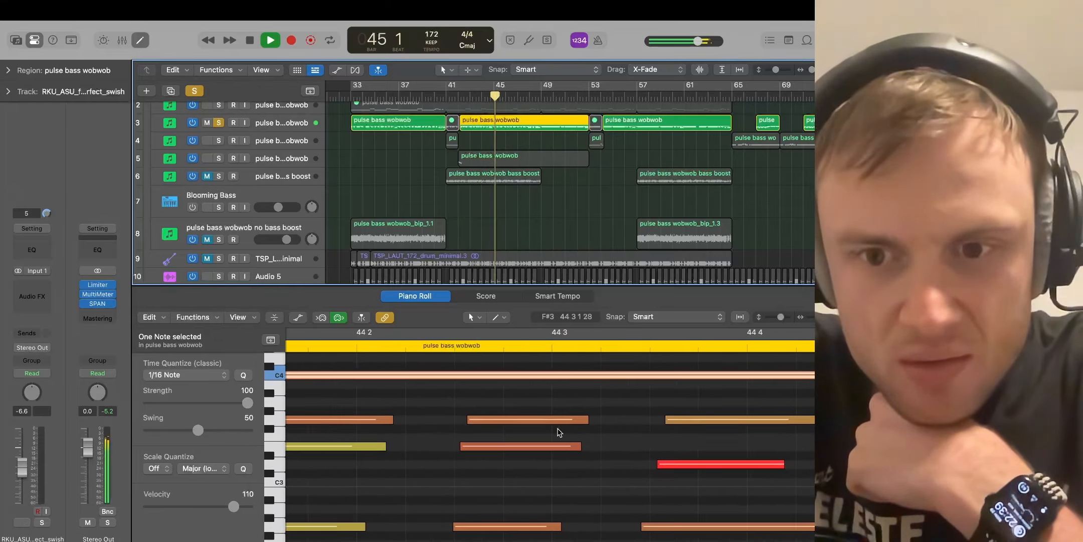
key(space)
scroll(560, 432, right, 1)
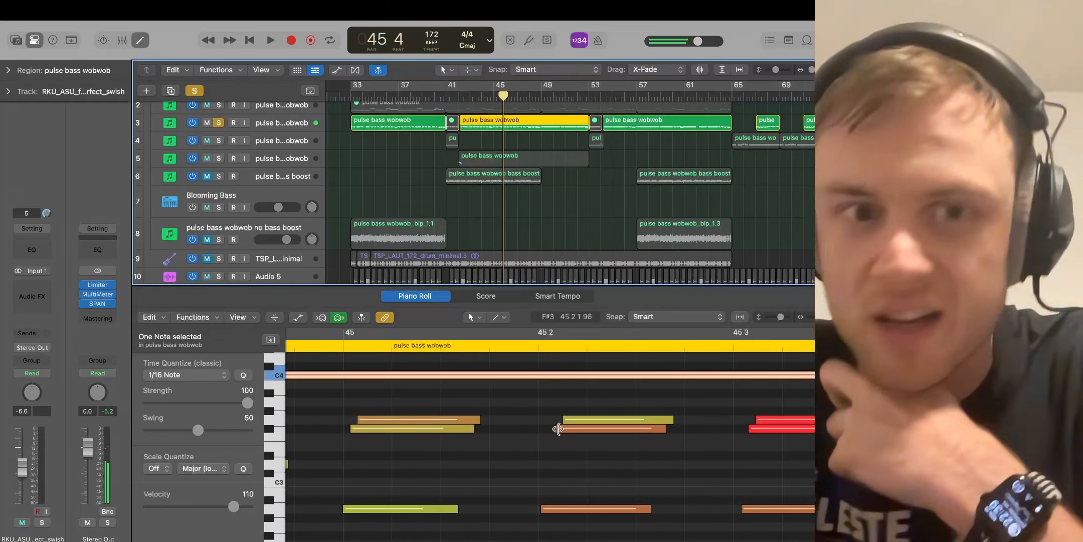
click(219, 122)
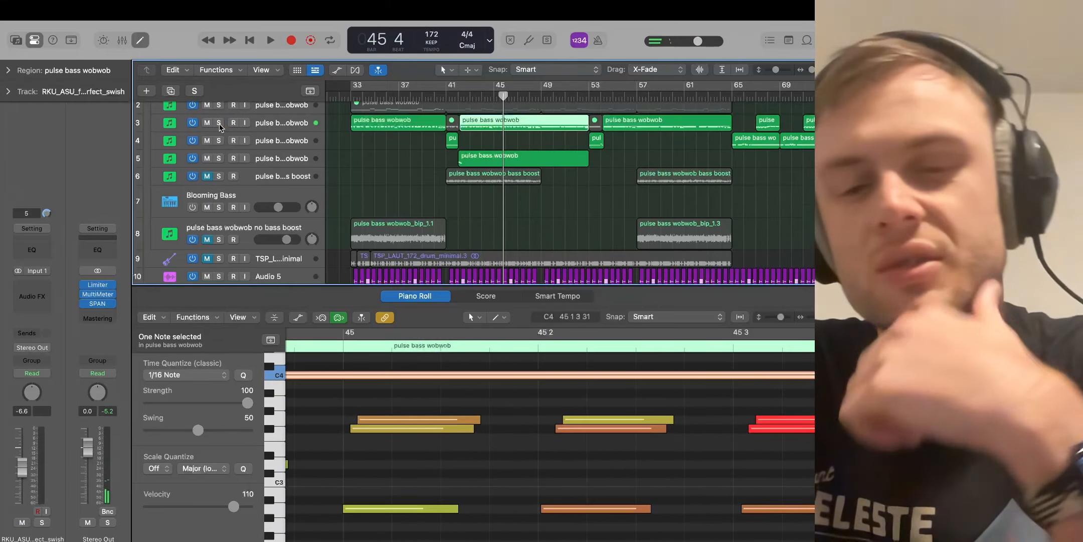
Step: Solo pulse bass wobwob track 5 and audition its region from bar 42
click(459, 95)
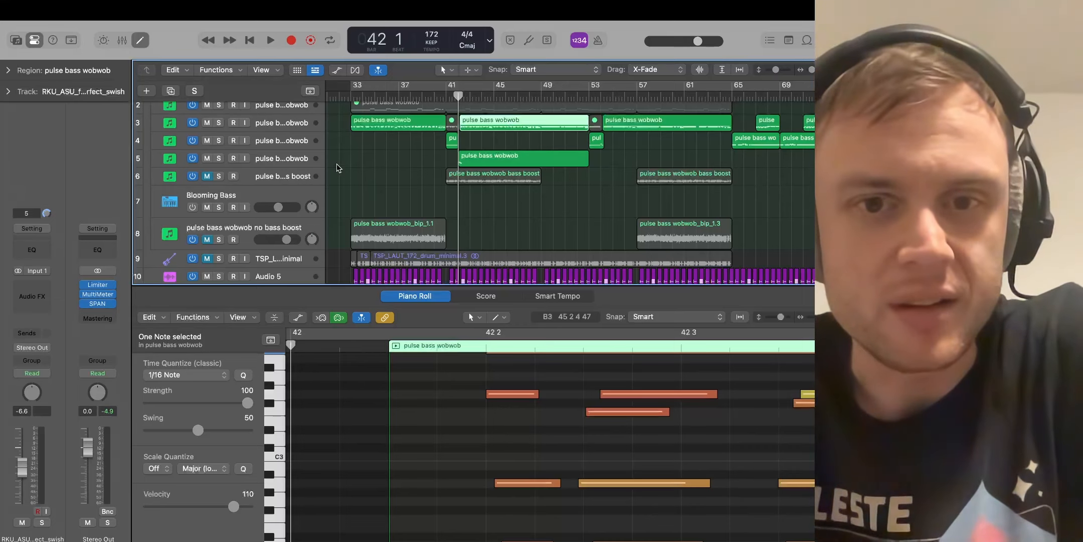
click(218, 159)
key(space)
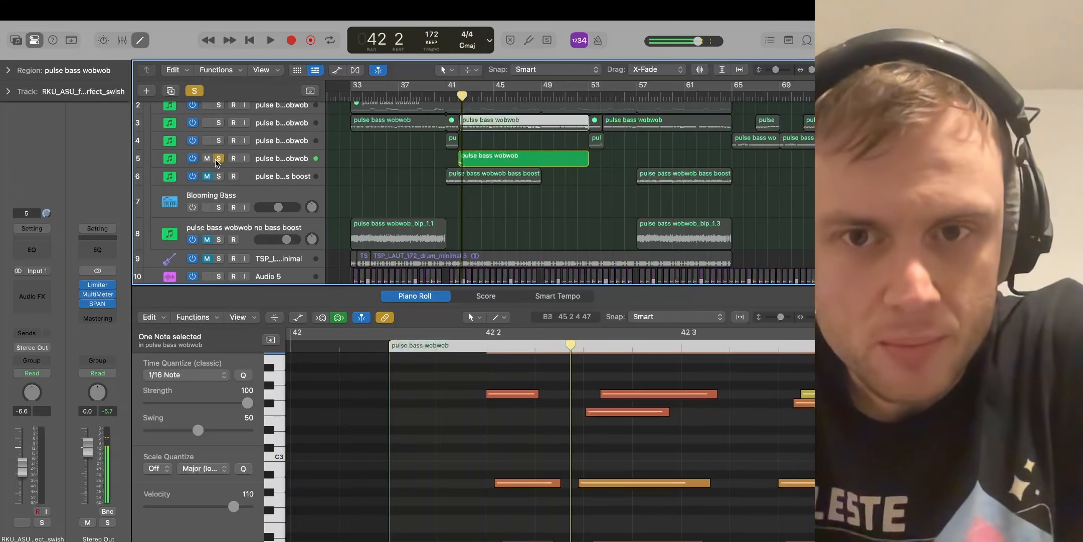
key(space)
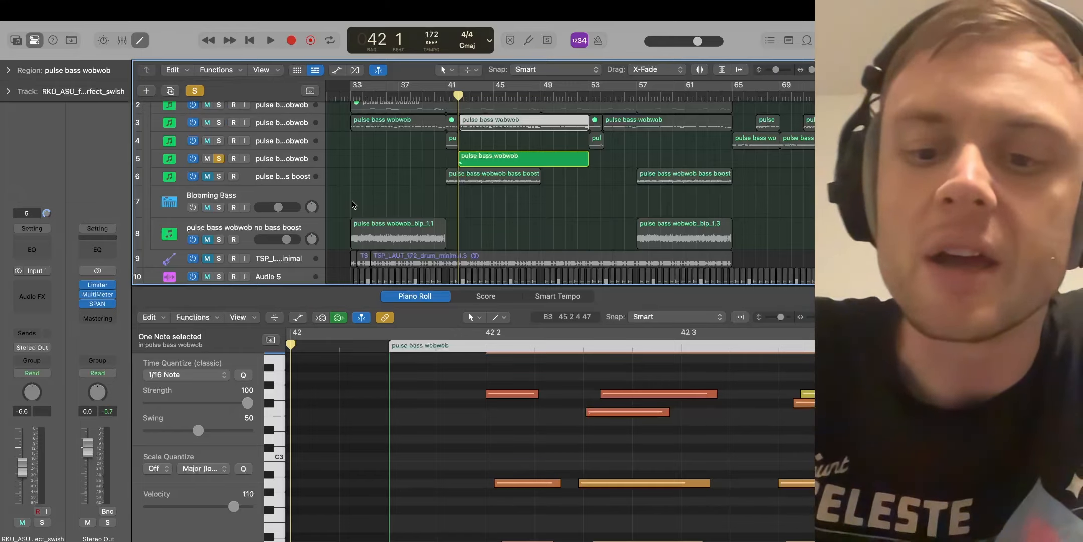
Step: Switch the solo from track 5 to pulse bass wobwob tracks 3 and 4 and play them from bar 65
scroll(471, 149, up, 10)
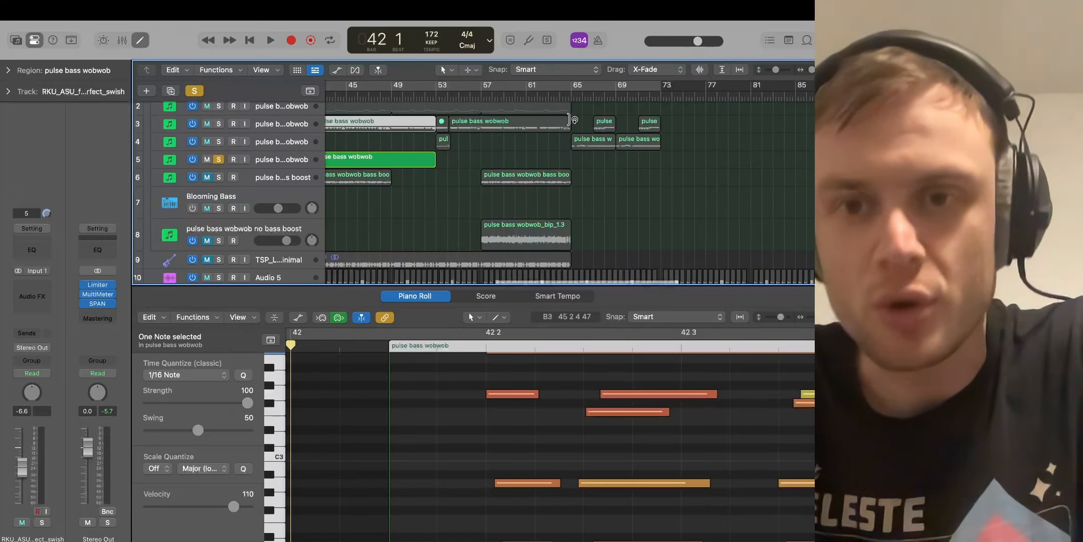
click(571, 96)
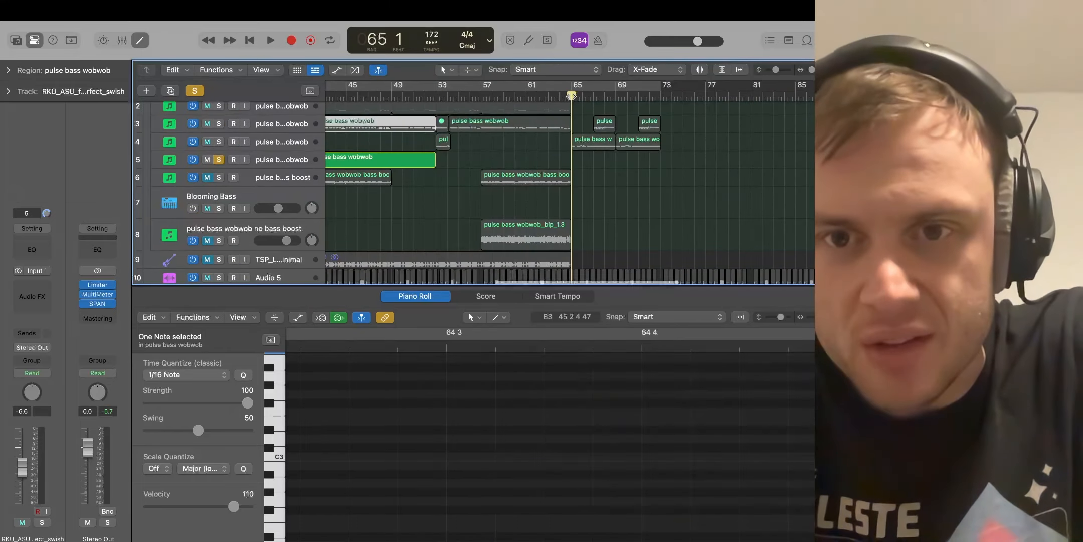
click(219, 159)
click(220, 142)
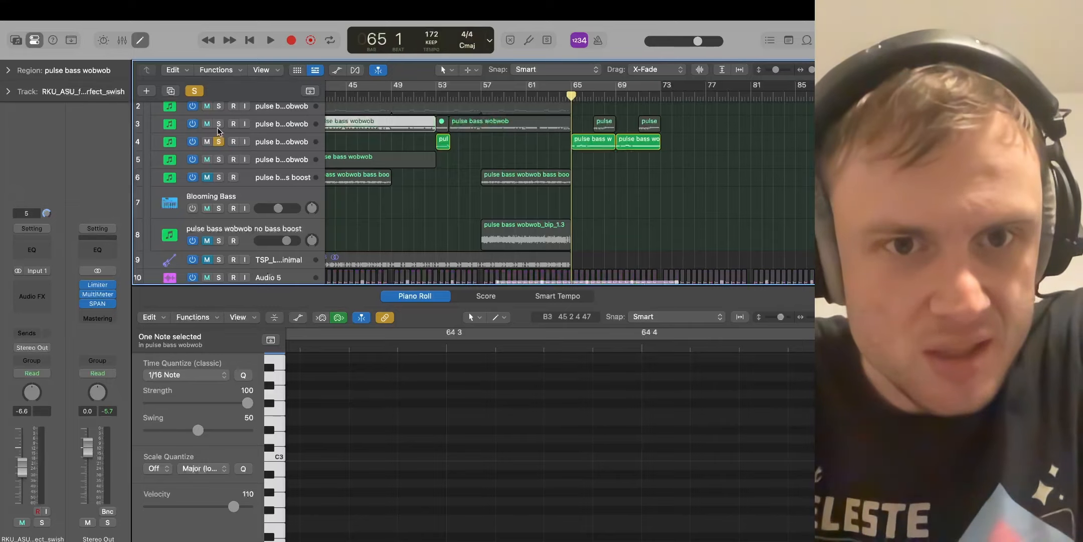
click(219, 128)
key(space)
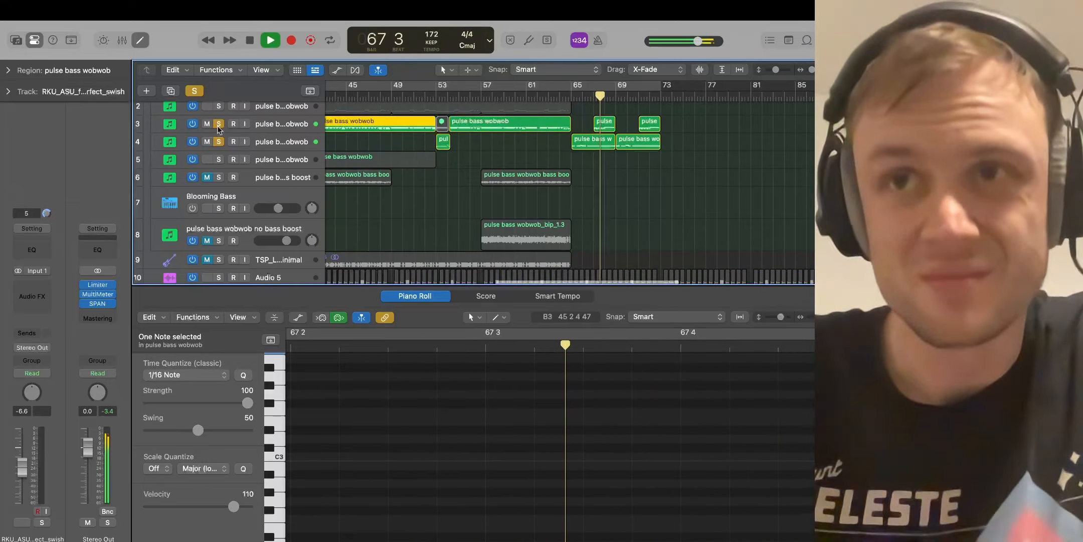
key(space)
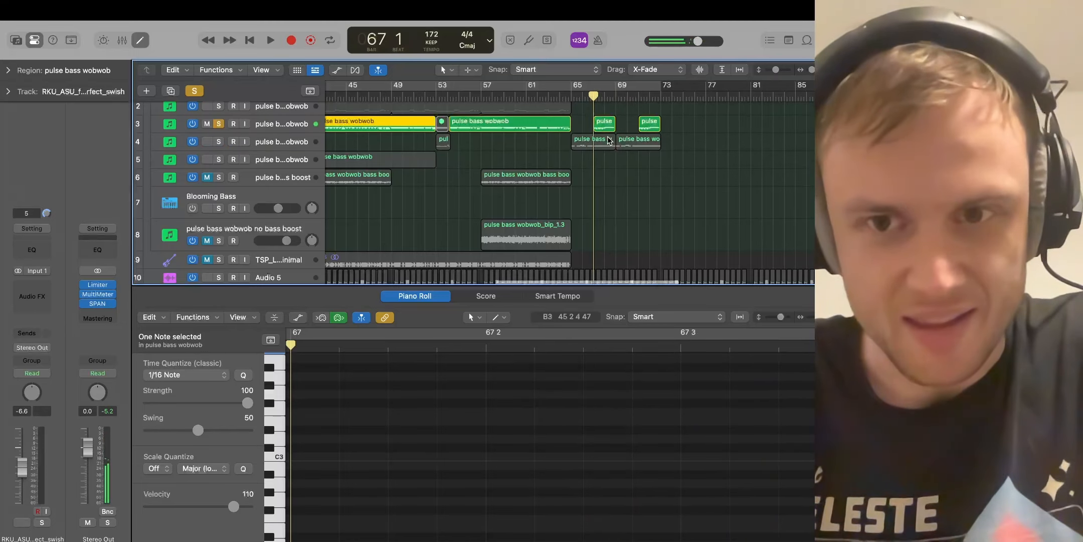
Step: Show the notes of track 3's short region at bar 67 in an enlarged Piano Roll and play it soloed
double_click(604, 123)
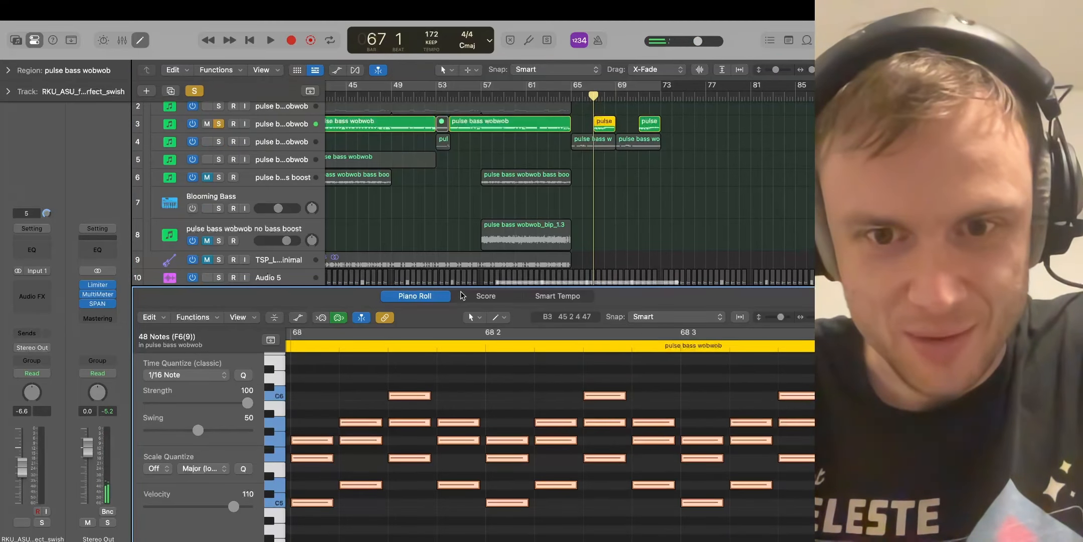
drag(462, 295, 461, 190)
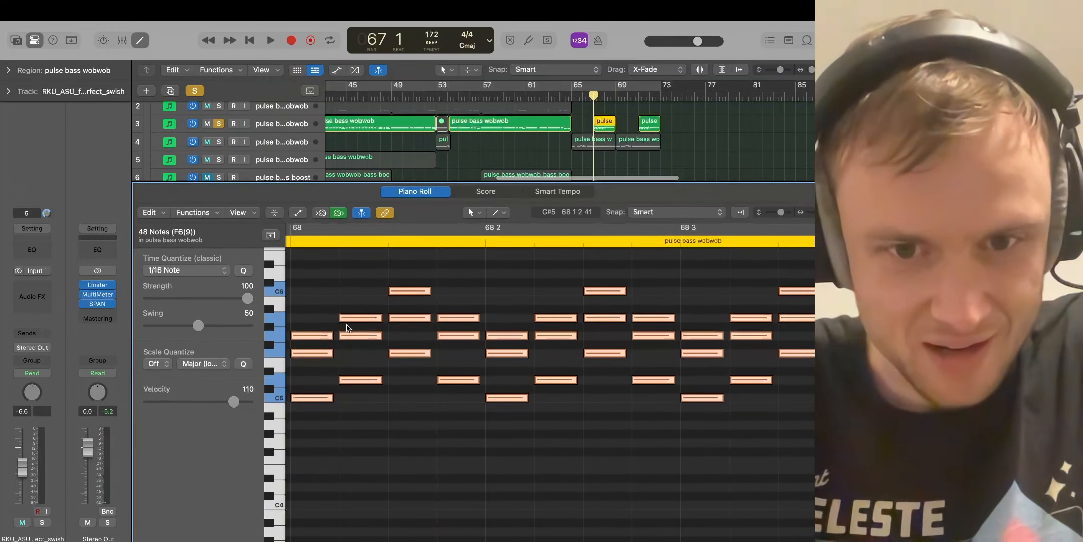
key(space)
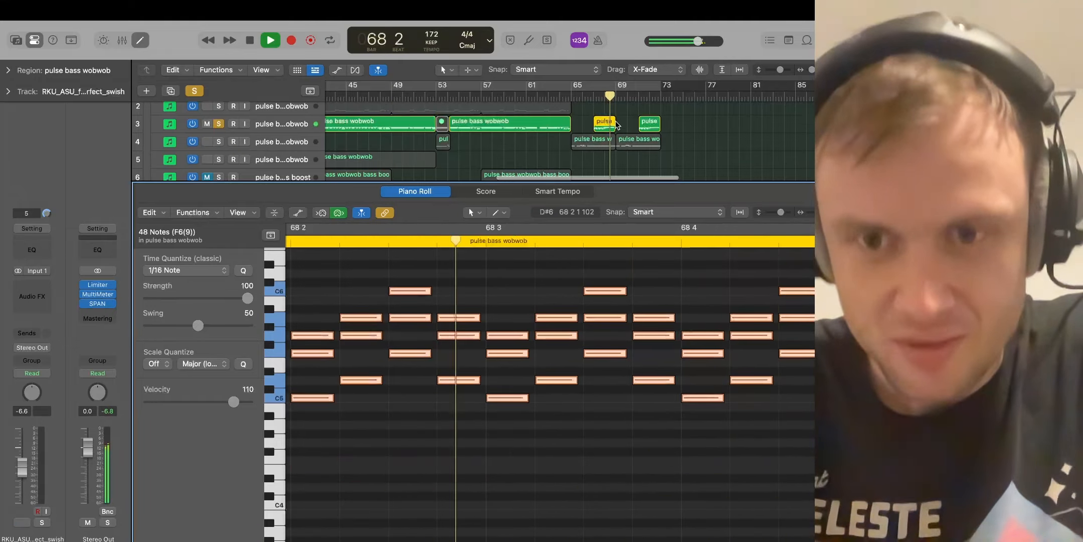
Step: Show the notes of track 3's short region at bar 71 in the Piano Roll and play it soloed
click(650, 123)
key(space)
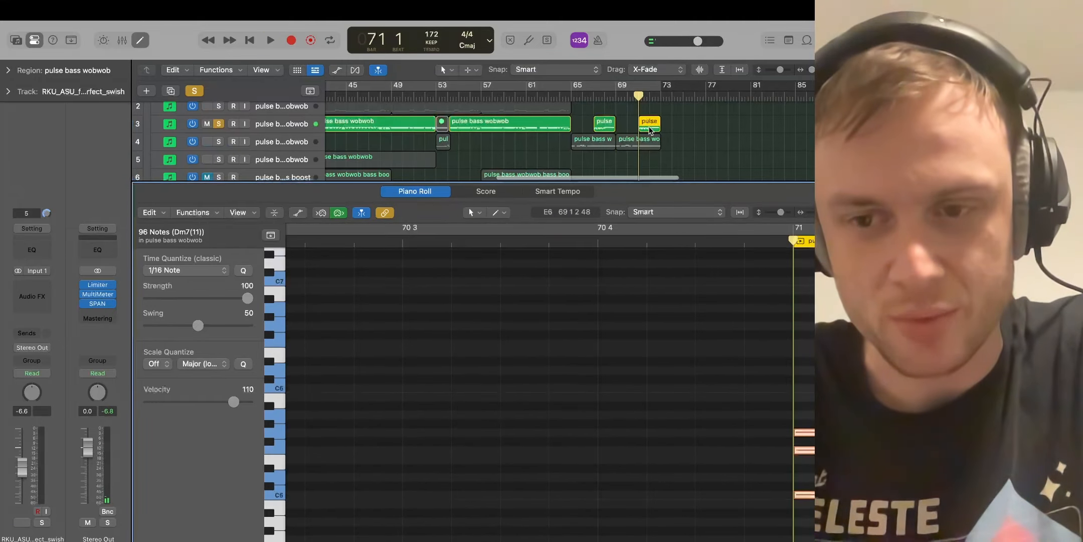
key(space)
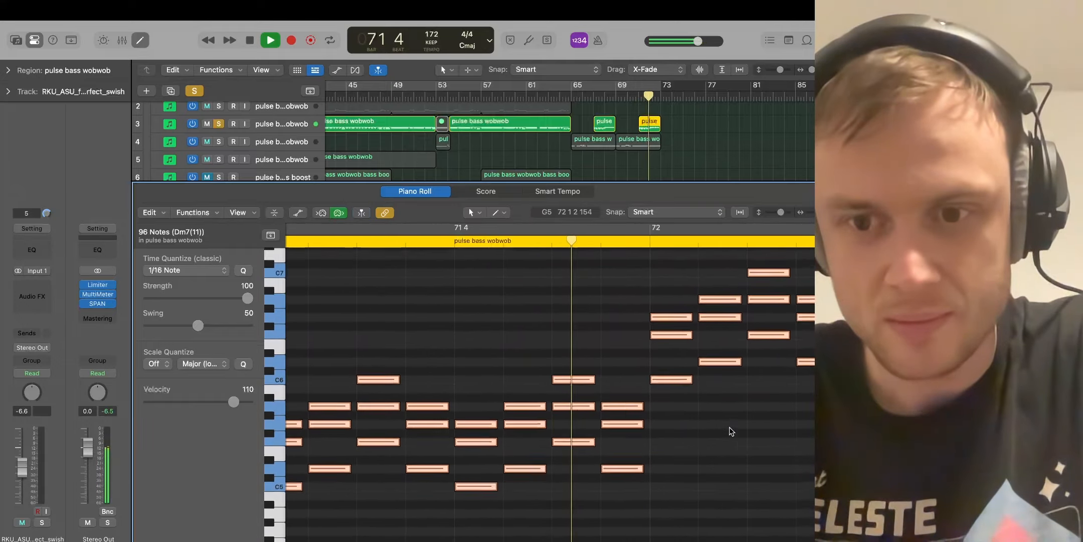
key(space)
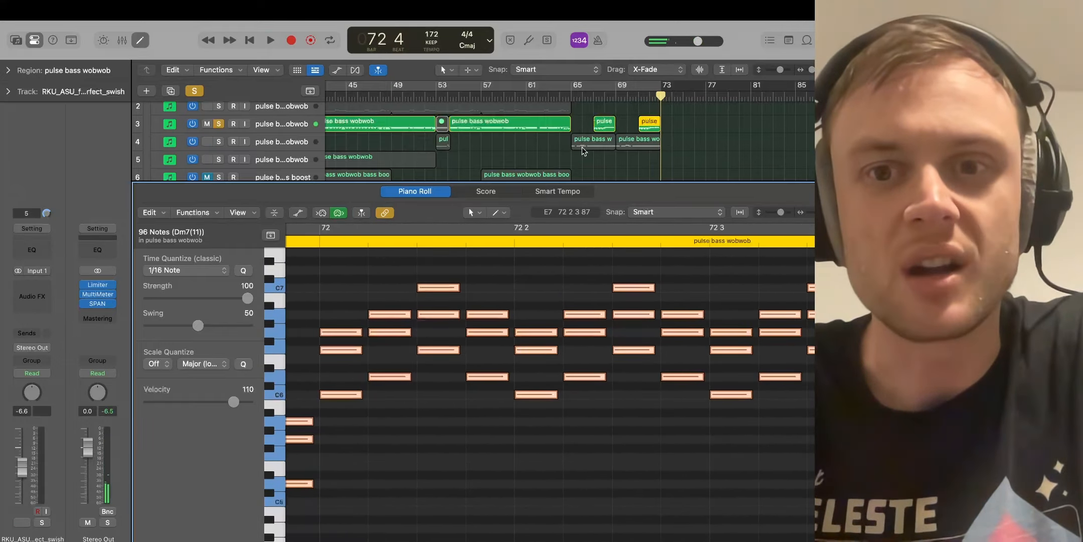
Step: Clear the solo on track 3, play the full mix from bar 65, and close the Piano Roll
click(218, 124)
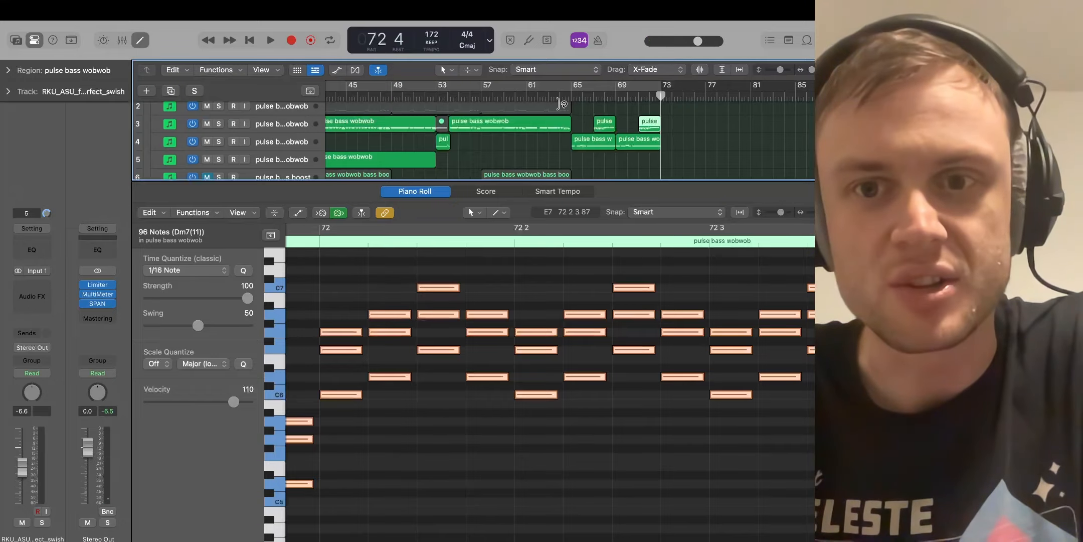
click(571, 95)
key(space)
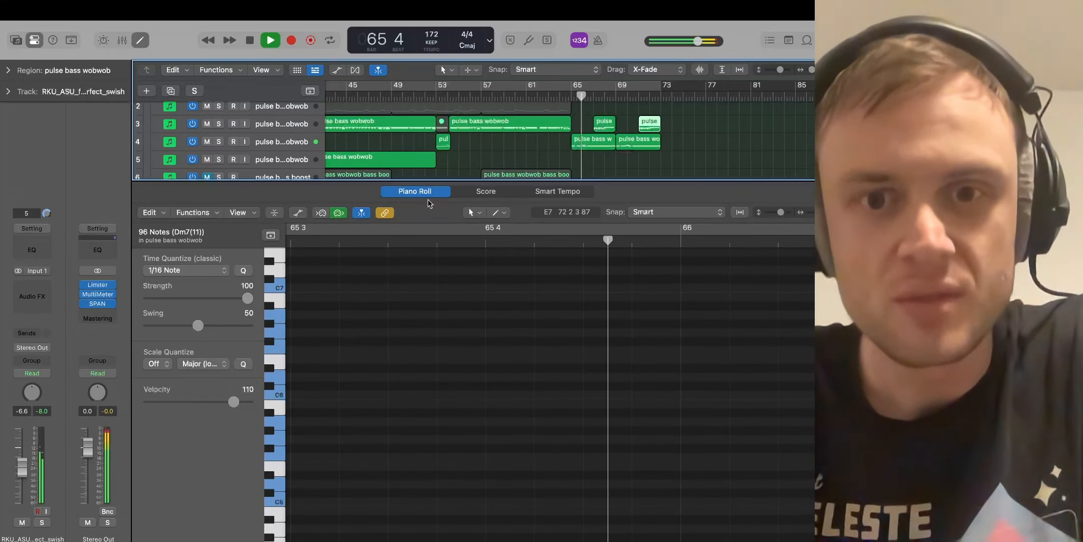
key(e)
scroll(600, 174, up, 1)
scroll(600, 174, right, 2)
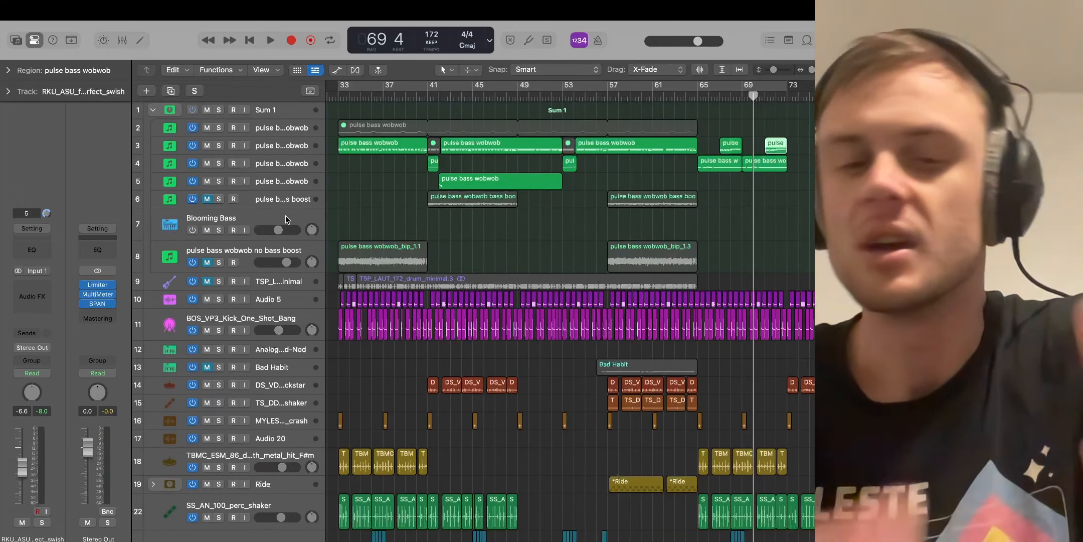
Step: Audition the full mix from bar 41 with all pulse bass wobwob layers unsoloed
click(437, 93)
key(space)
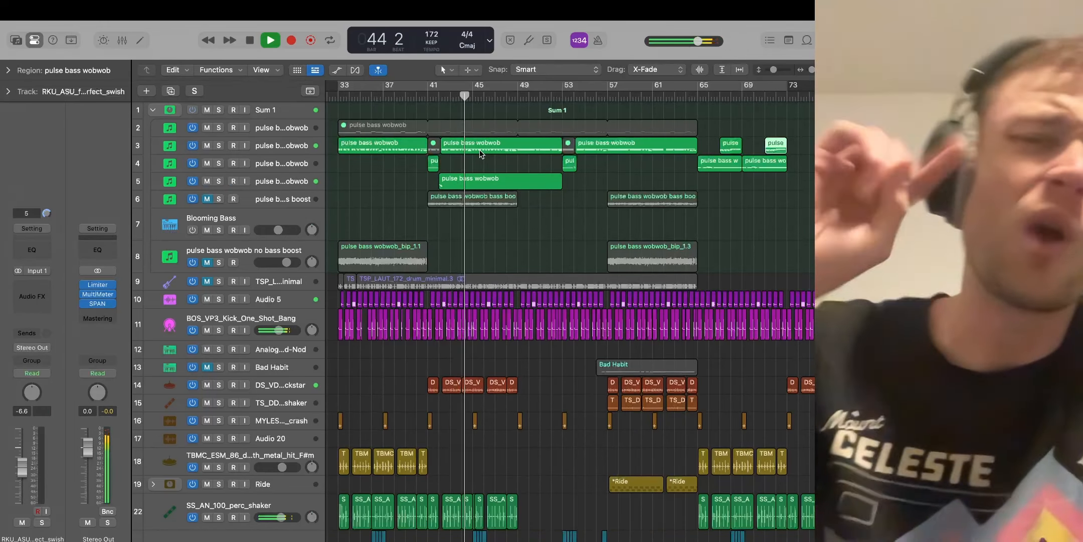
key(space)
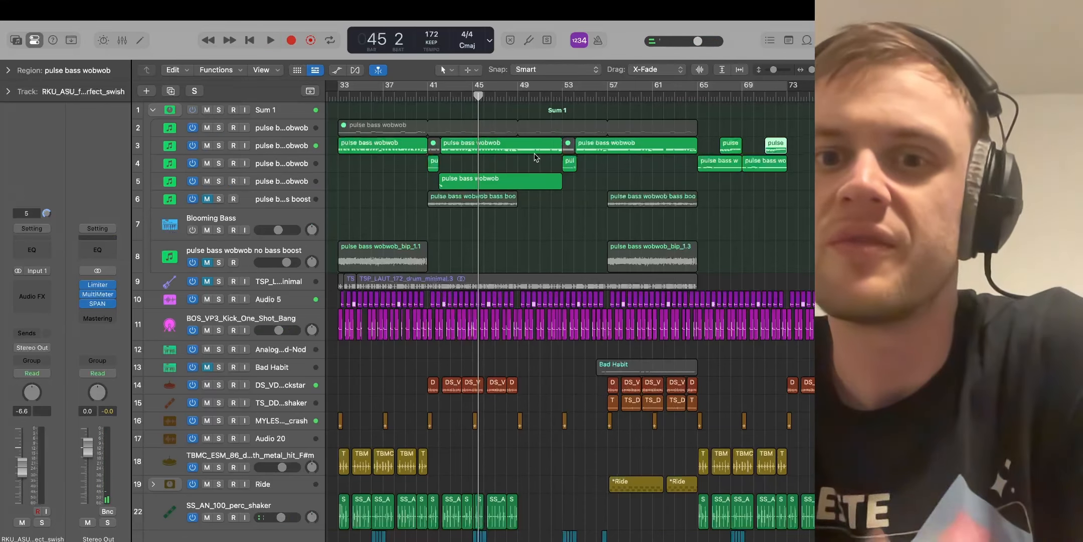
Step: Play the full mix from about bar 54 to review the part leading into bar 57
click(529, 95)
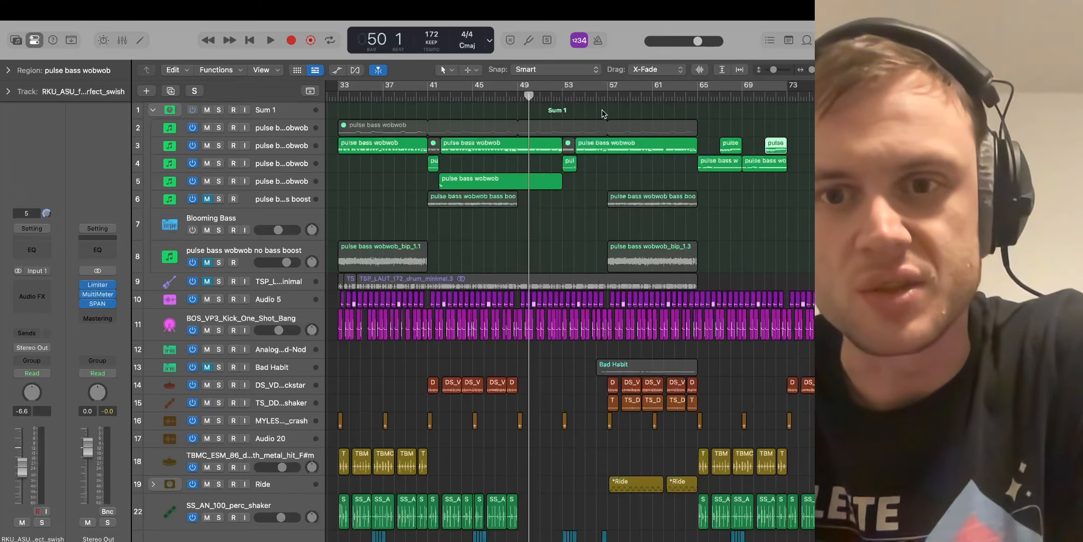
click(574, 96)
key(space)
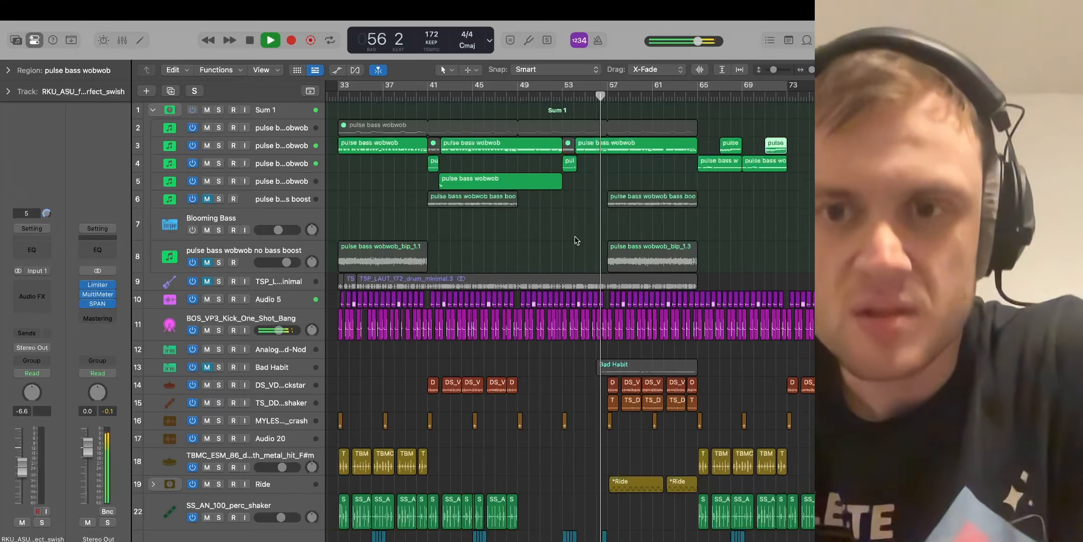
Step: Stop playback, collapse the Sum 1 track stack, and return the playhead to bar 33
key(space)
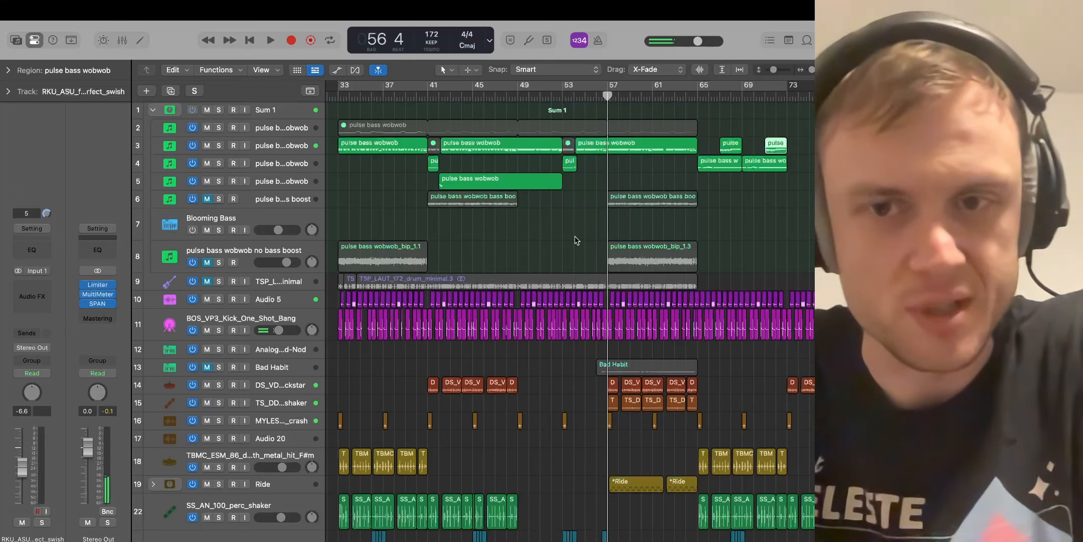
click(441, 96)
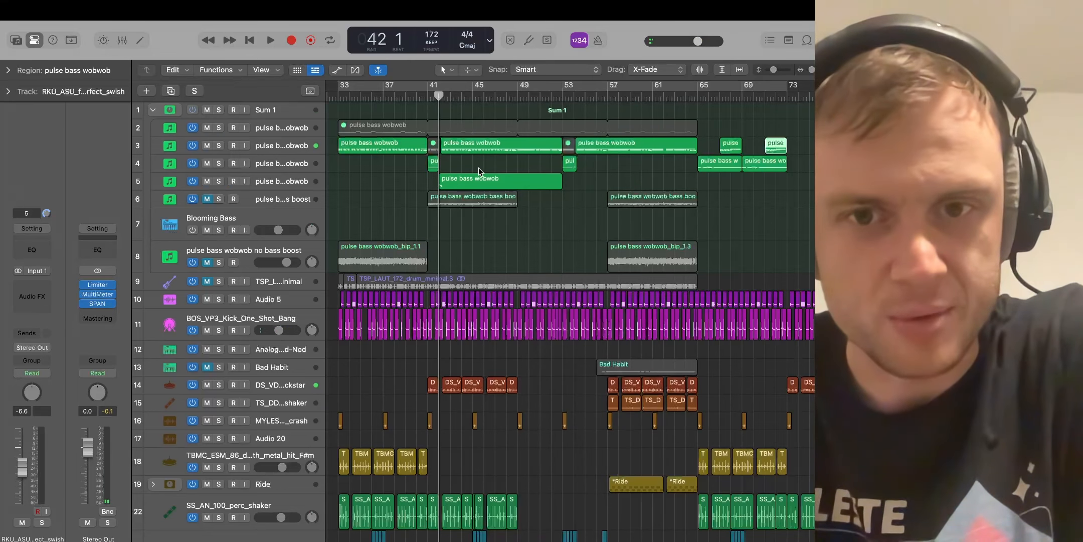
click(153, 110)
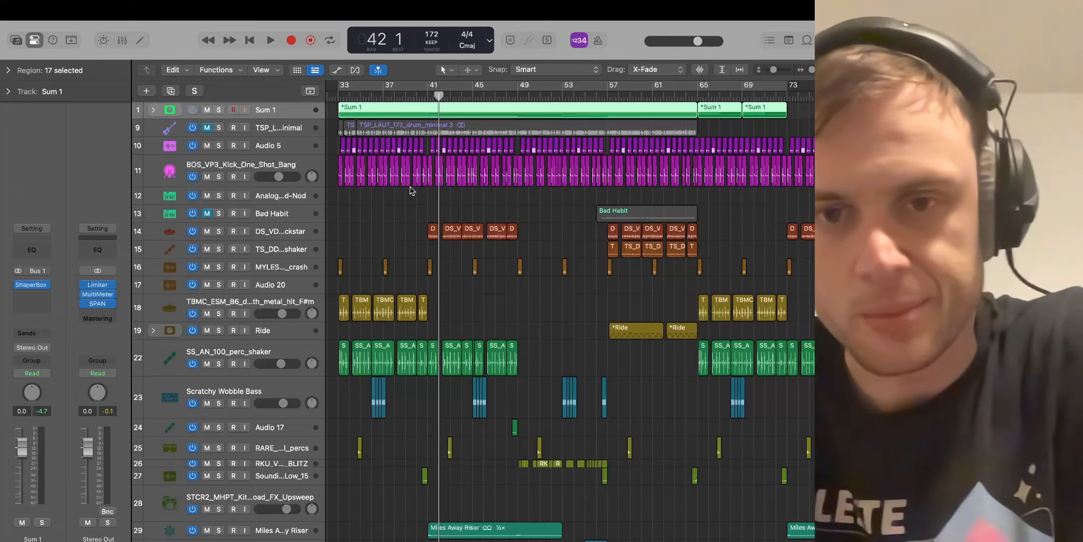
key(Return)
Step: Solo the Ride stack, play it from bar 57, and expand it to inspect its two ride cymbal tracks
scroll(488, 305, down, 5)
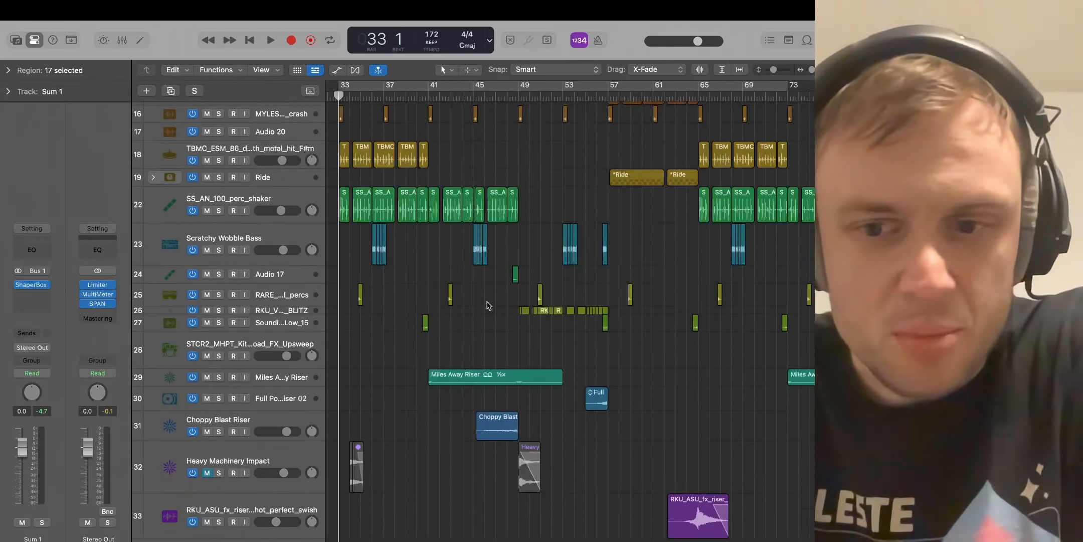
scroll(488, 305, right, 2)
scroll(502, 303, up, 5)
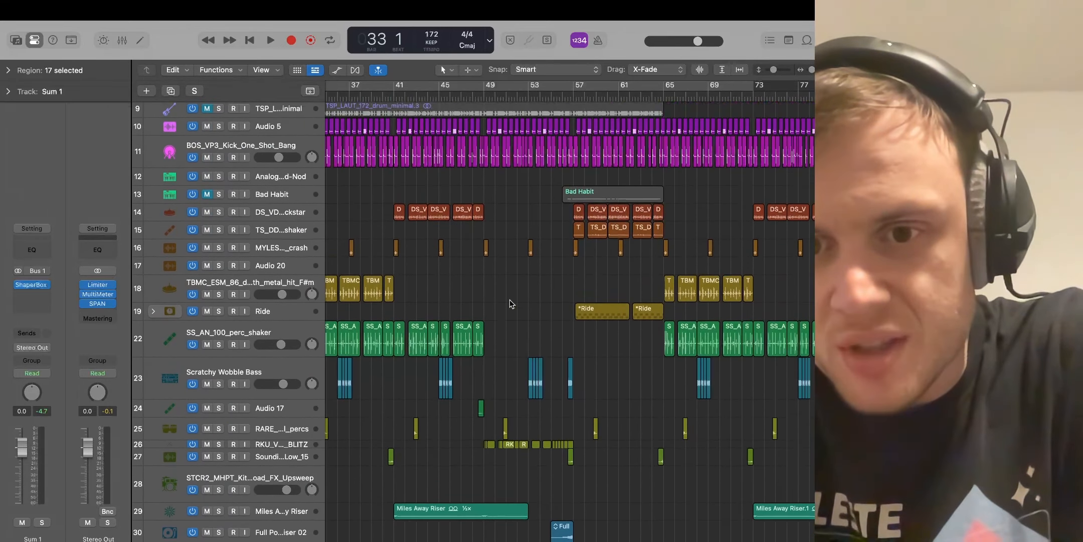
scroll(510, 301, up, 1)
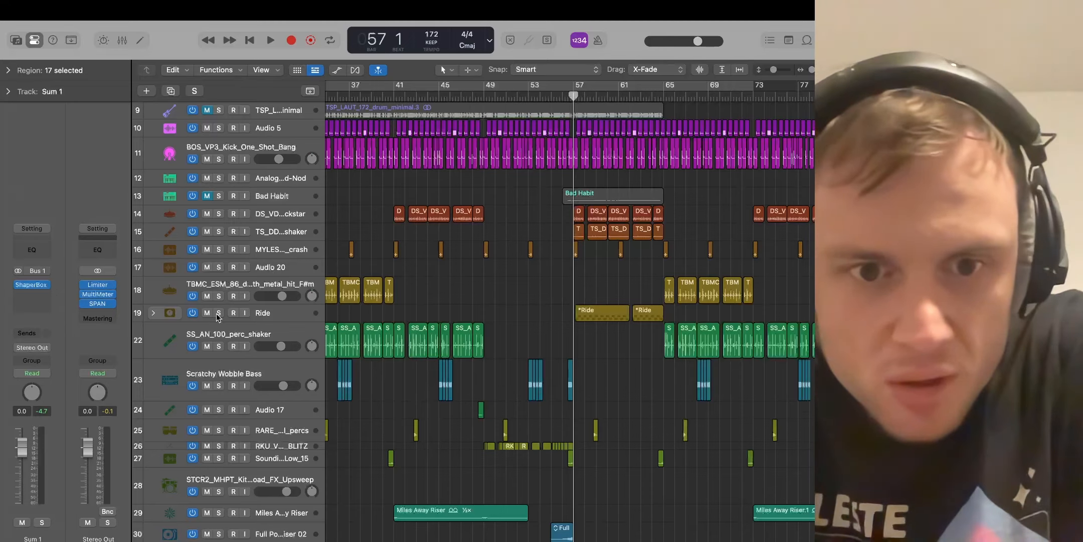
click(224, 313)
key(space)
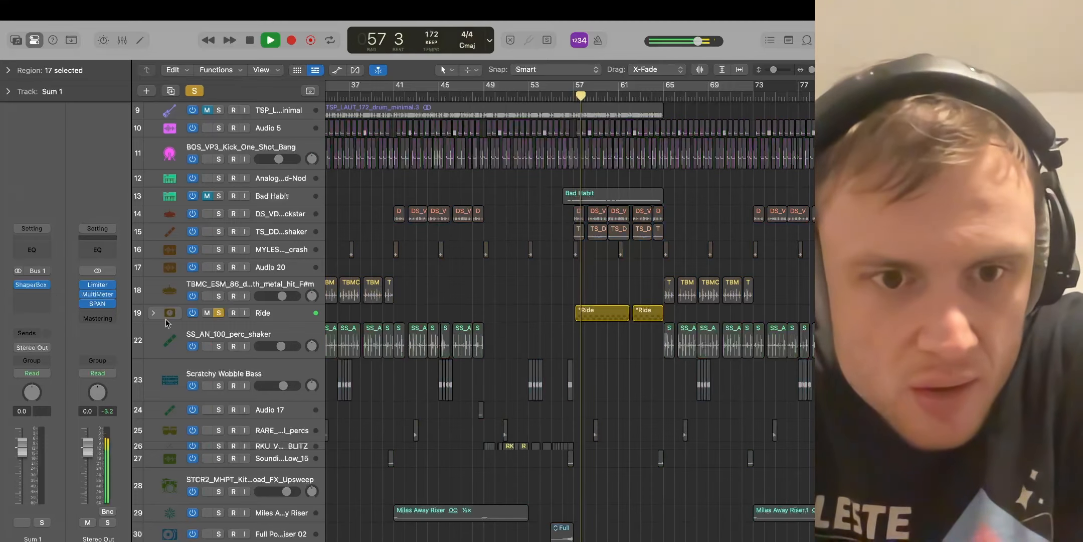
click(153, 313)
scroll(653, 369, up, 5)
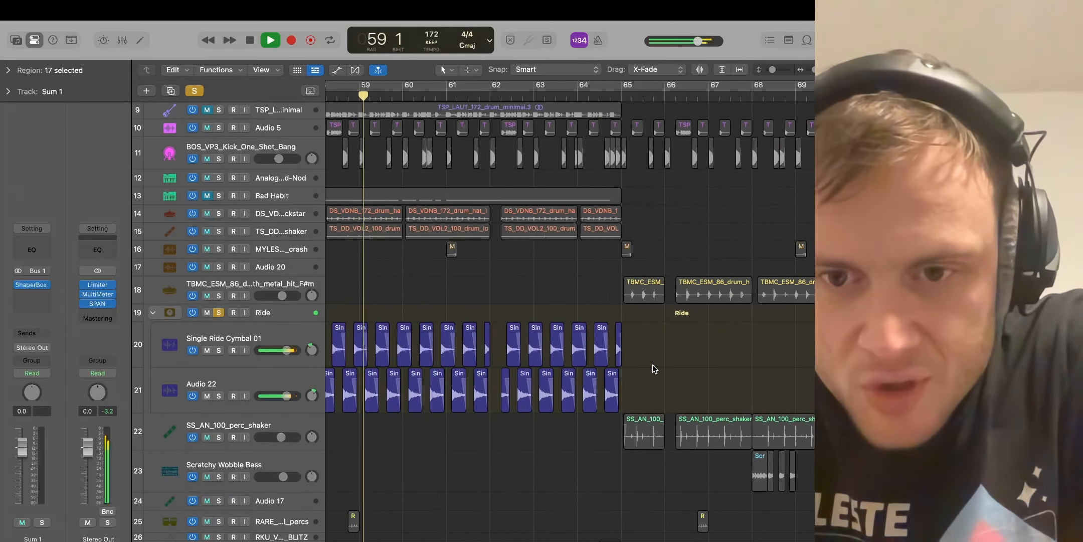
scroll(654, 369, left, 3)
scroll(653, 368, down, 1)
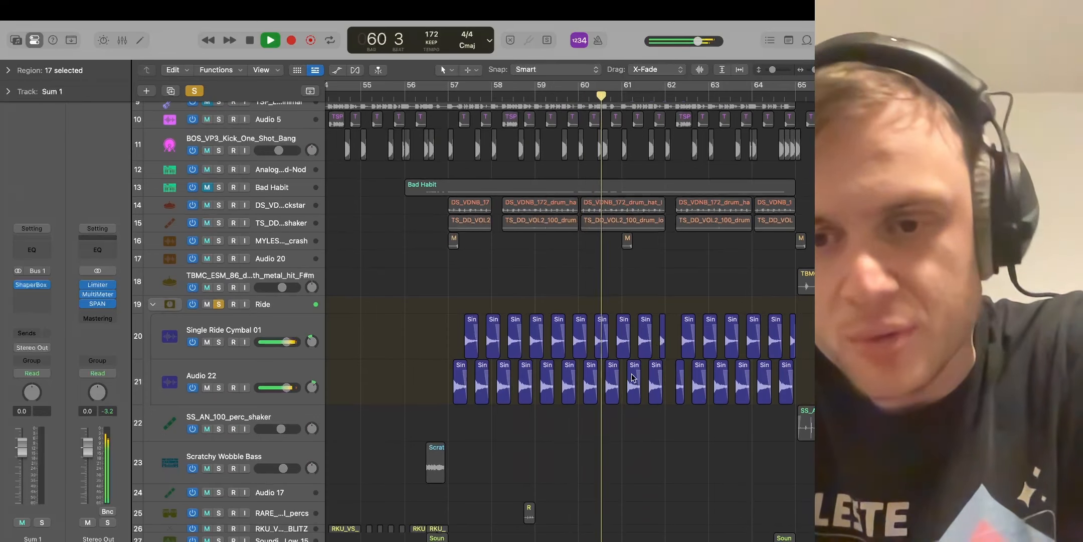
key(space)
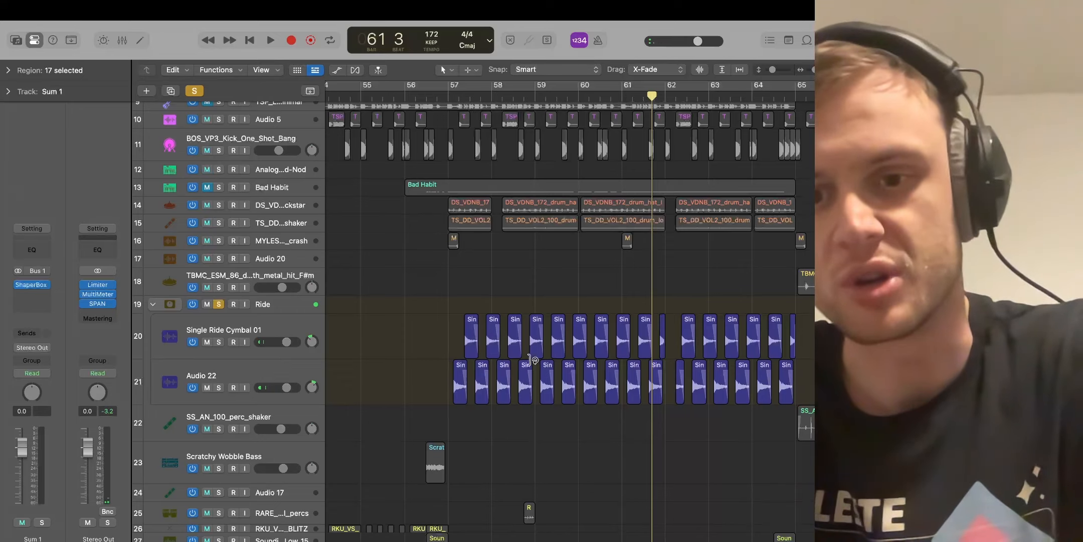
Step: Unsolo the Ride stack, mute Sum 1, and play the drums and effects from bar 57
click(217, 304)
click(452, 95)
scroll(320, 160, up, 2)
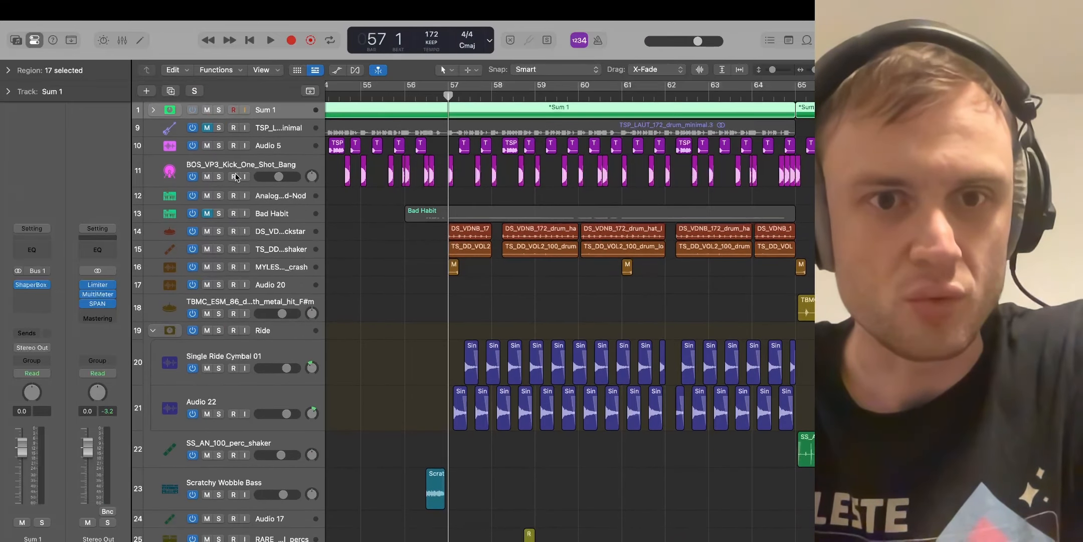
click(206, 109)
key(space)
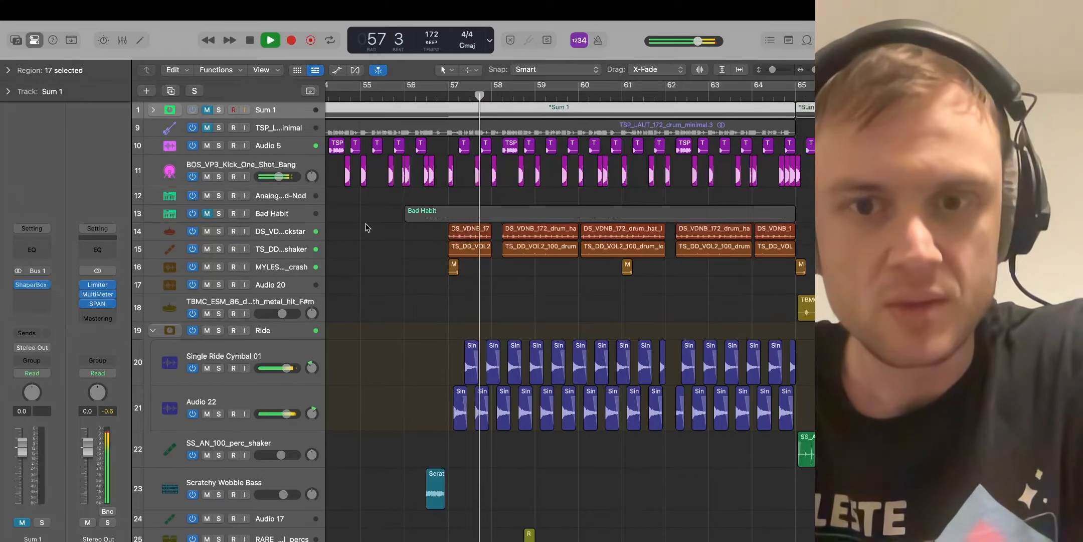
scroll(502, 301, down, 5)
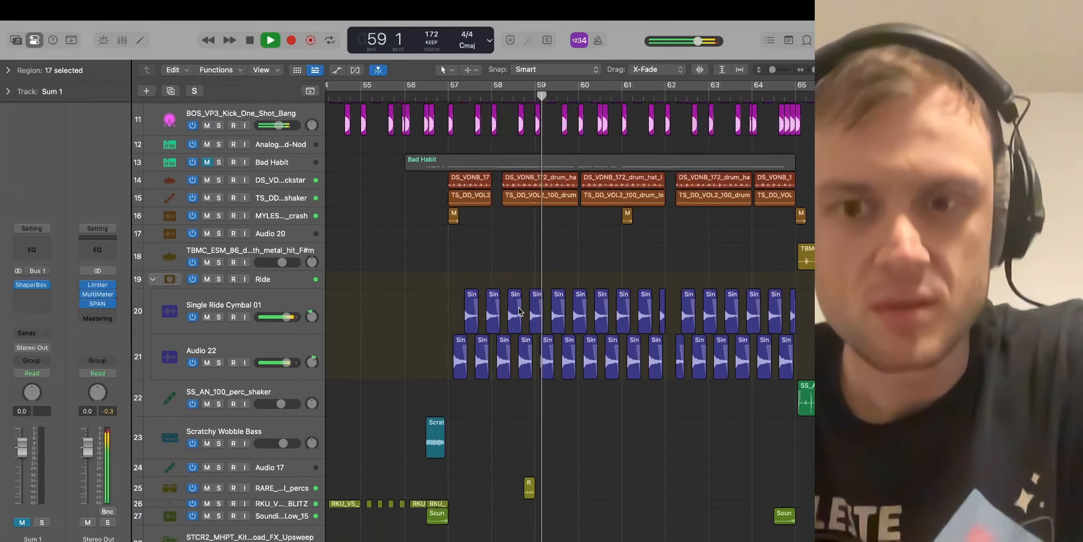
scroll(519, 311, down, 1)
scroll(519, 311, right, 1)
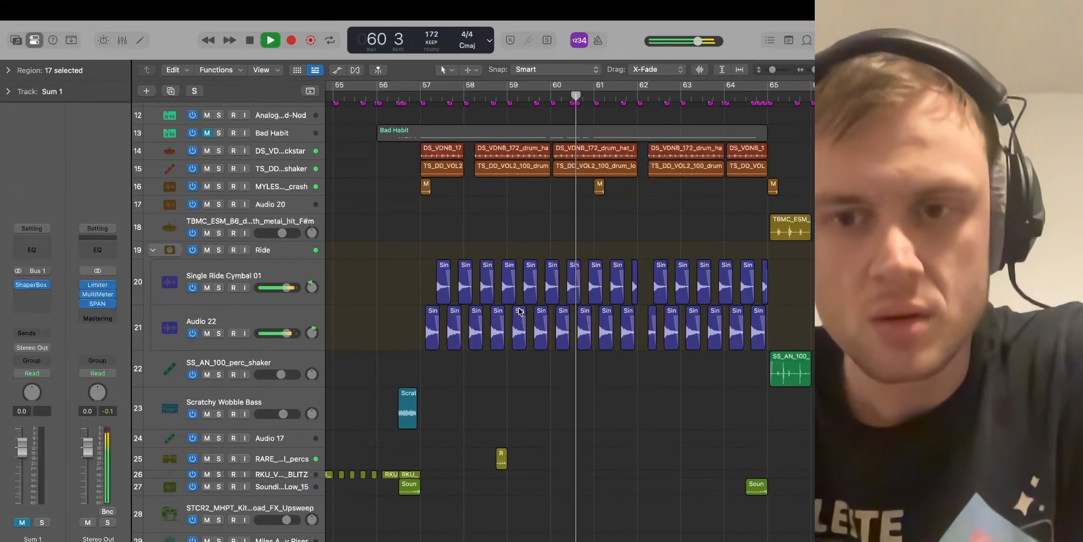
key(space)
Step: Solo the Scratchy Wobble Bass track, play its fill at bar 45, and clear the solo
scroll(520, 311, down, 10)
scroll(672, 389, left, 10)
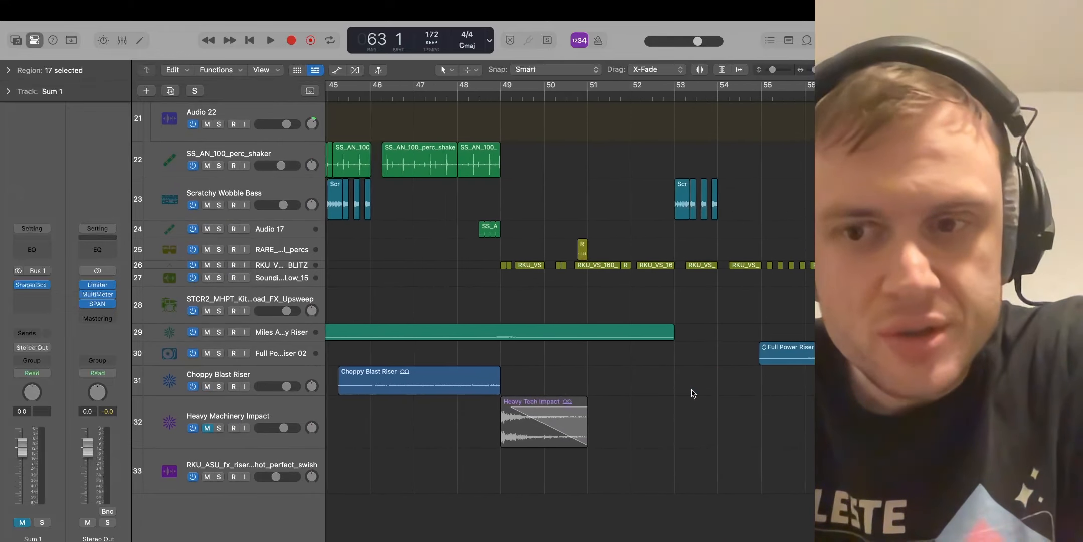
scroll(658, 378, up, 5)
scroll(658, 378, left, 10)
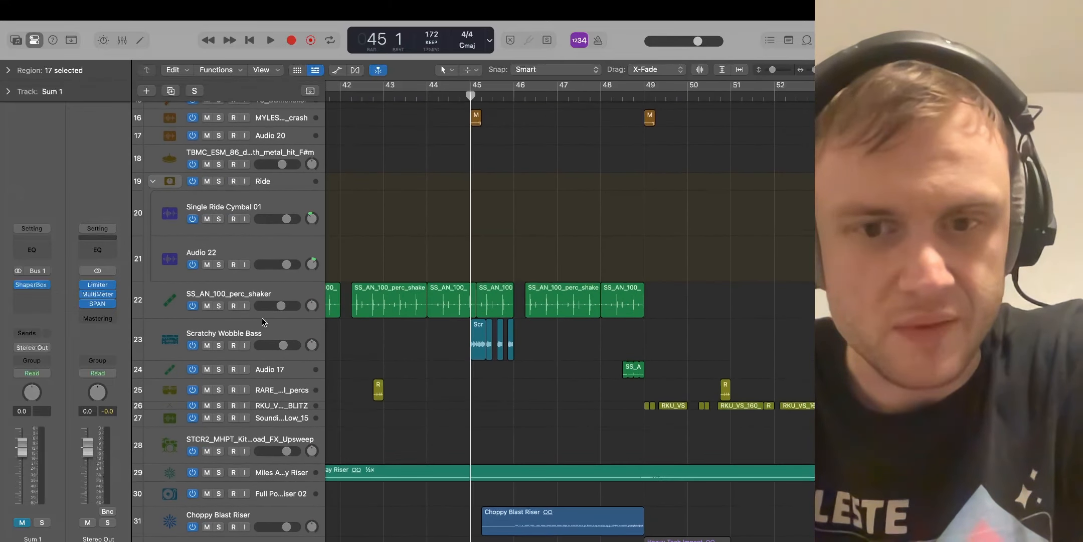
click(219, 345)
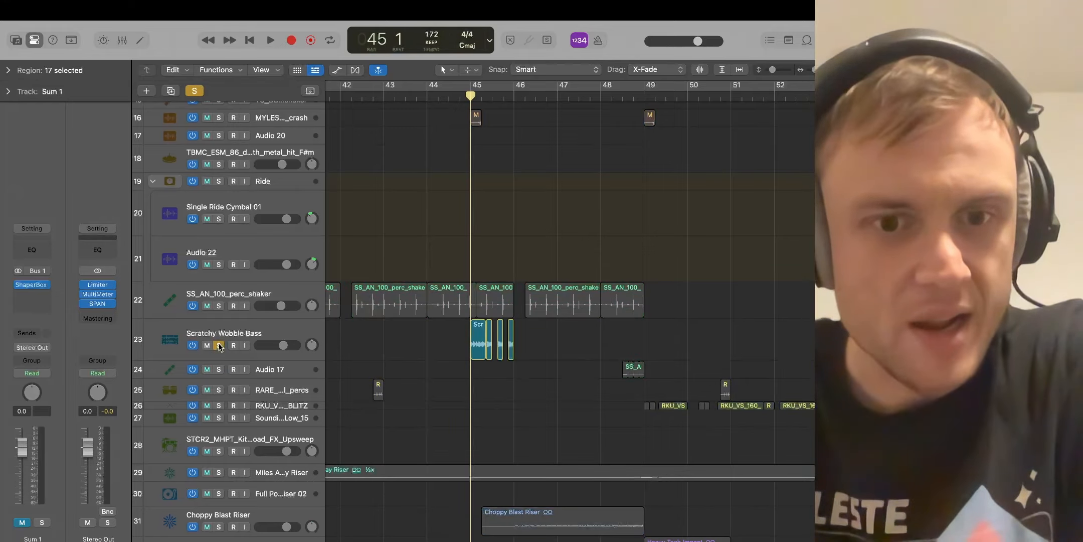
key(space)
key(space)
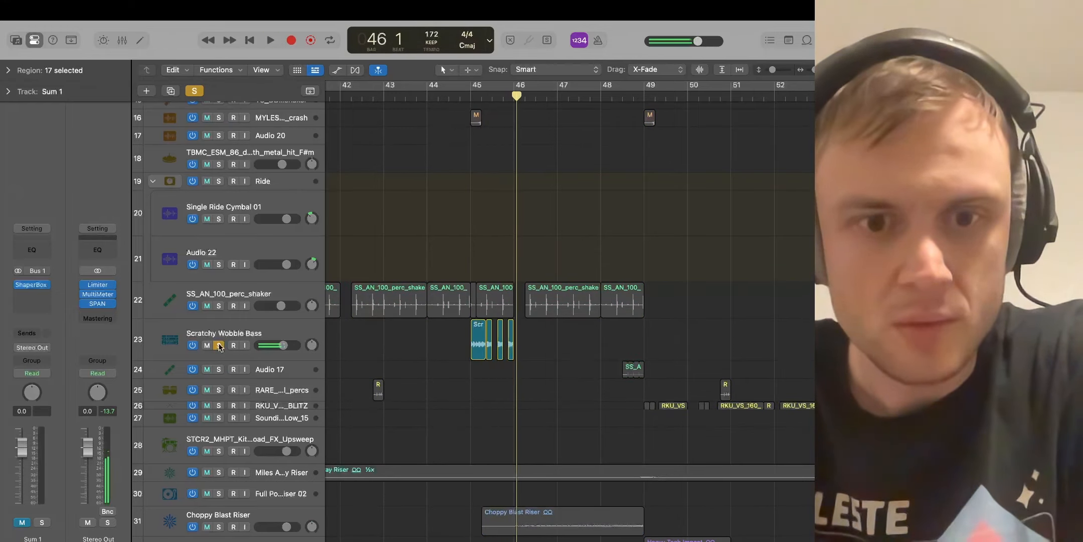
click(219, 345)
Step: Audition the Scratchy Wobble Bass soloed from bar 53 and at its hit just before bar 57, and unsolo it
scroll(541, 345, right, 5)
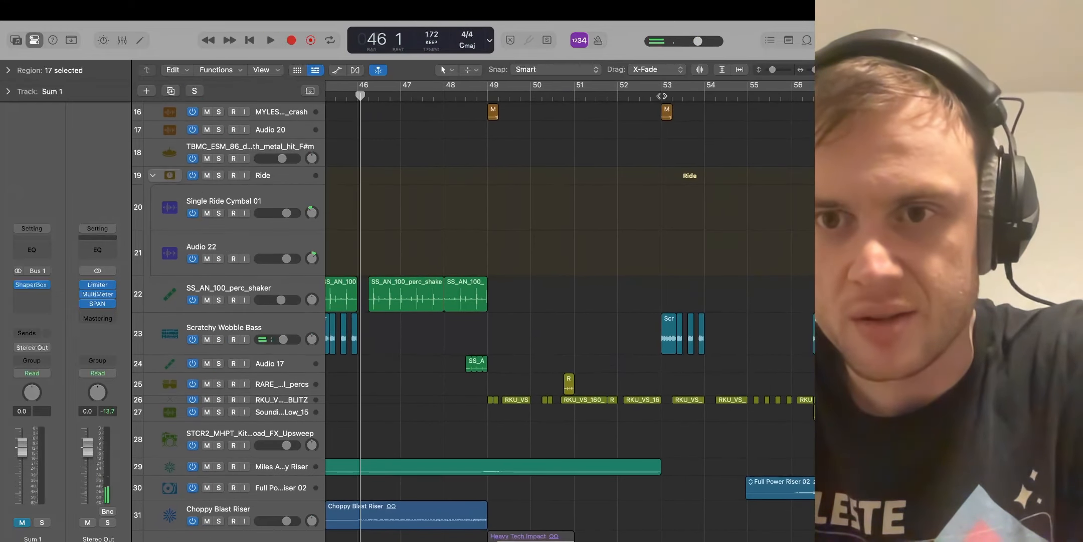
click(662, 96)
click(220, 340)
key(space)
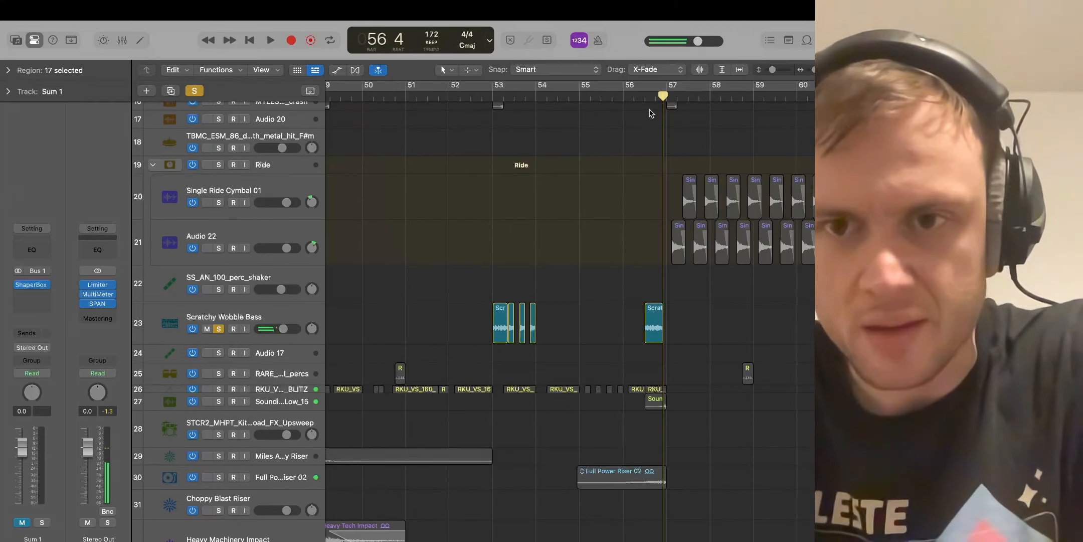
click(645, 95)
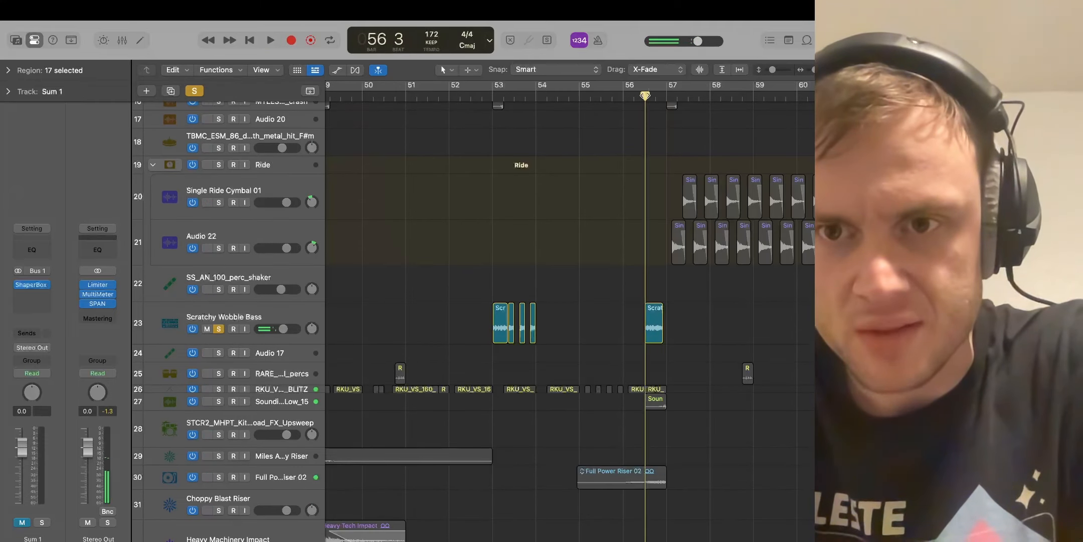
key(space)
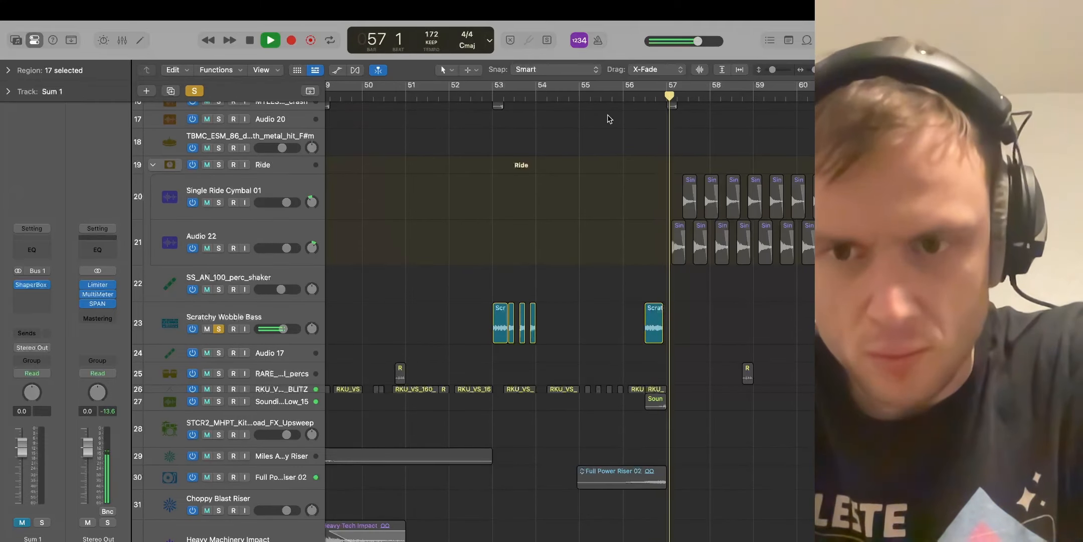
key(space)
click(215, 329)
Step: Play the arrangement from about bar 33 with the Sum 1 bass stack muted
scroll(438, 162, down, 5)
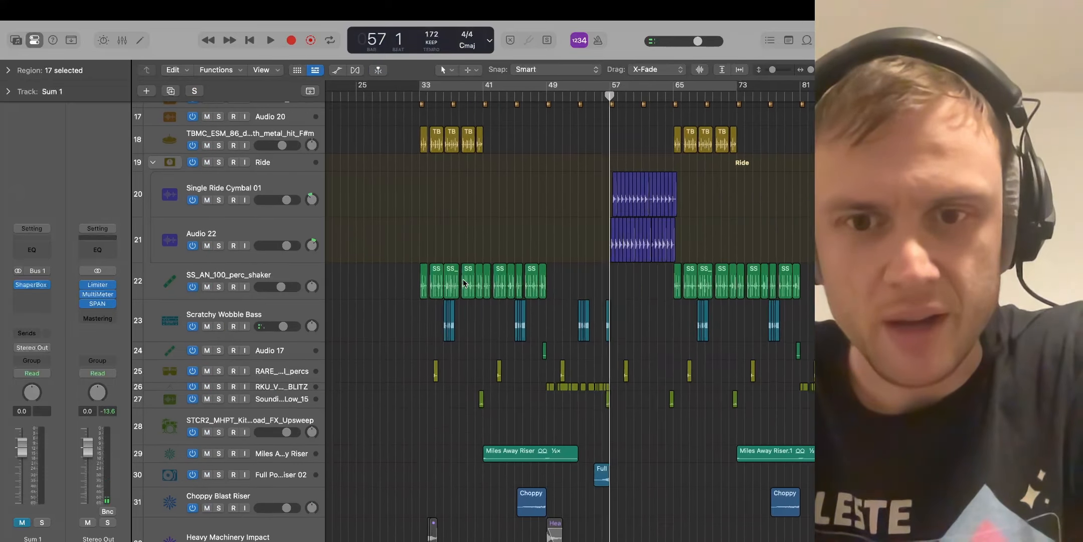
click(414, 99)
key(space)
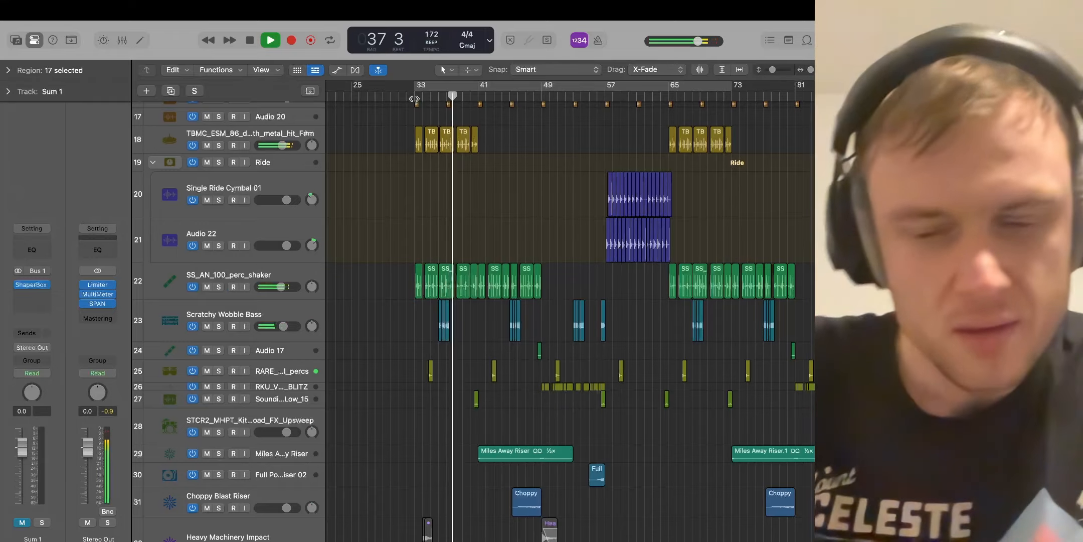
key(space)
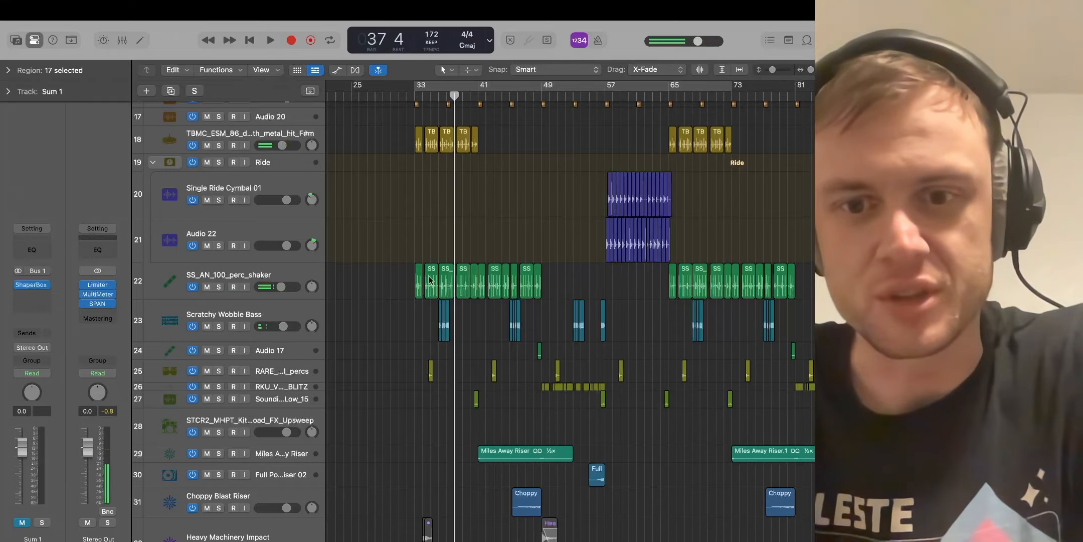
Step: Unmute the Sum 1 stack and play the full mix from about bar 65
scroll(561, 294, down, 5)
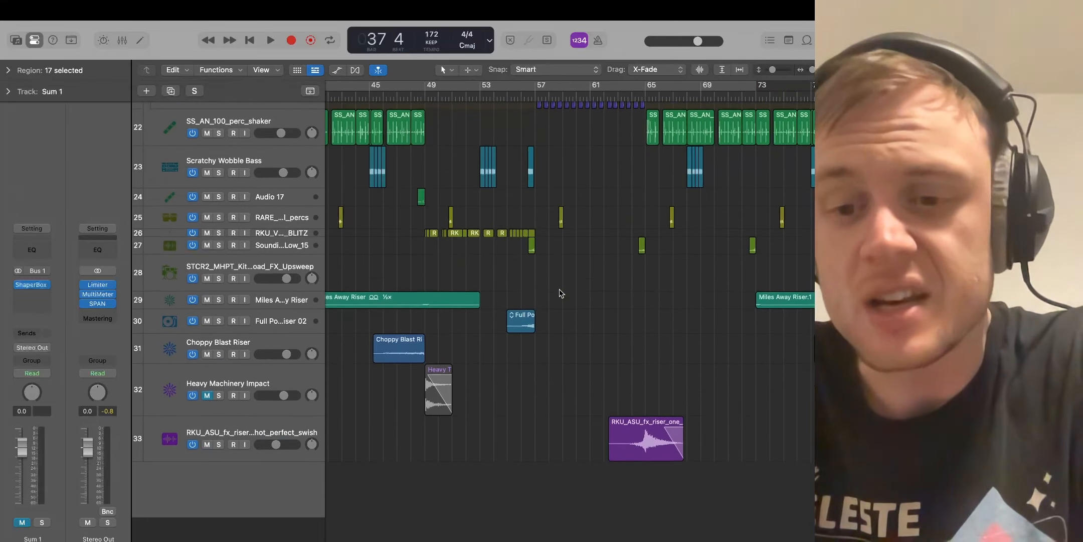
scroll(561, 293, up, 10)
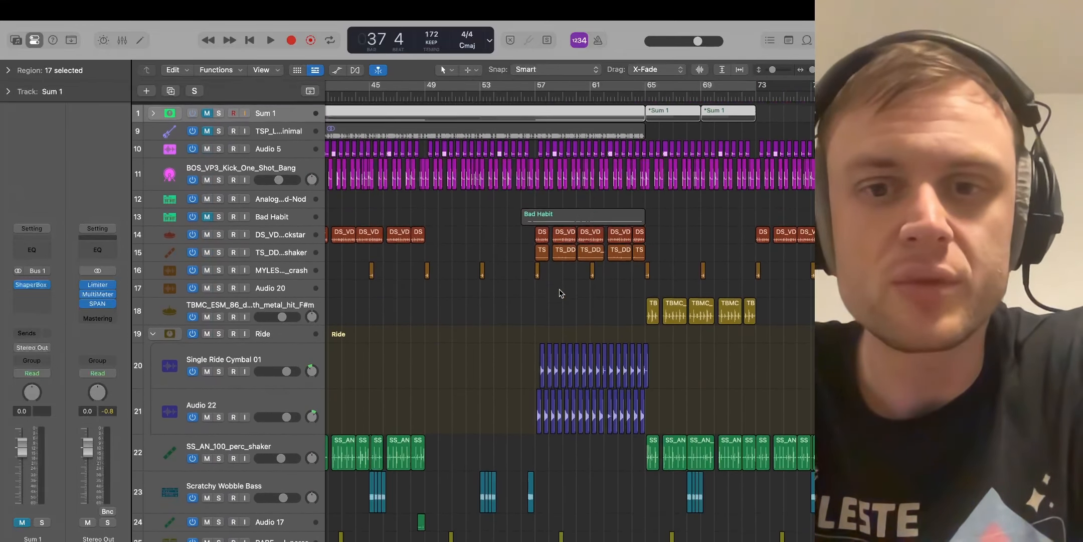
scroll(561, 294, left, 8)
scroll(561, 294, left, 1)
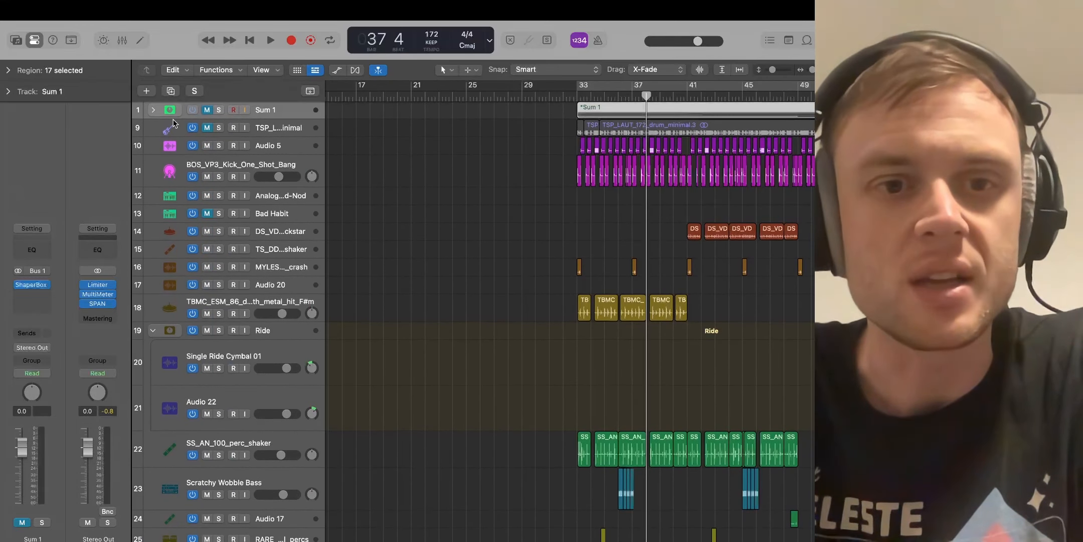
click(206, 110)
scroll(573, 229, right, 4)
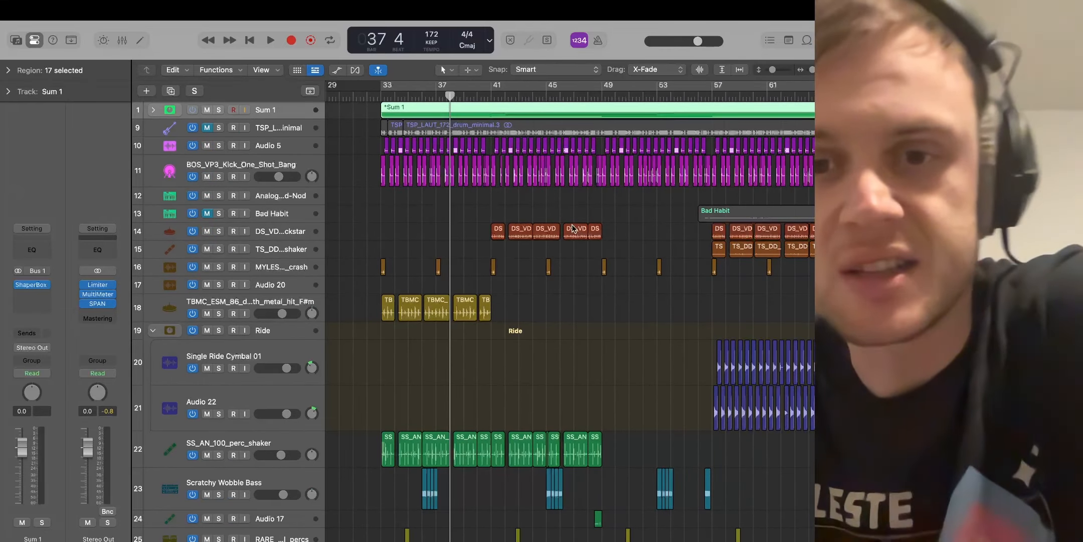
scroll(616, 259, right, 9)
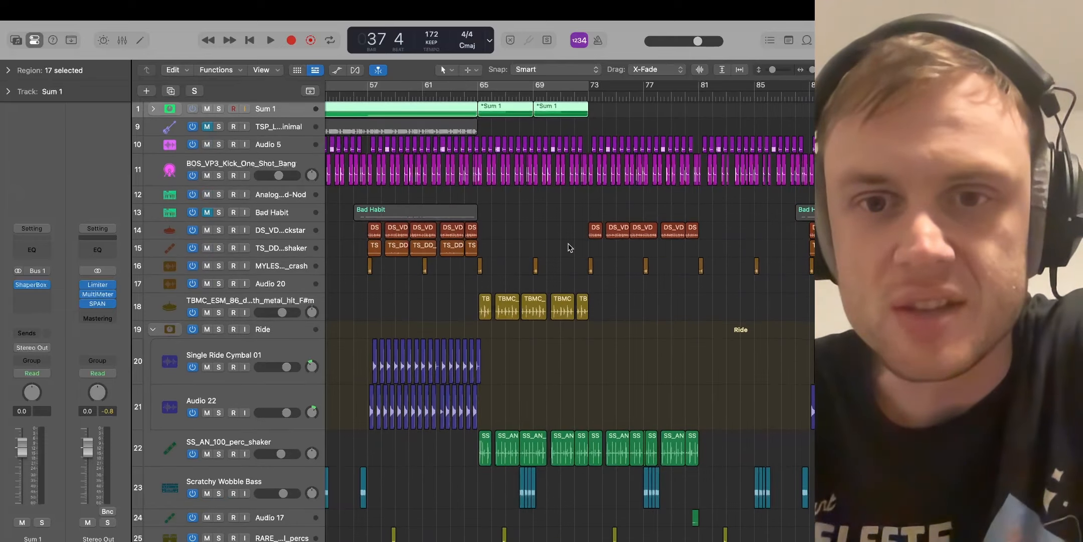
key(space)
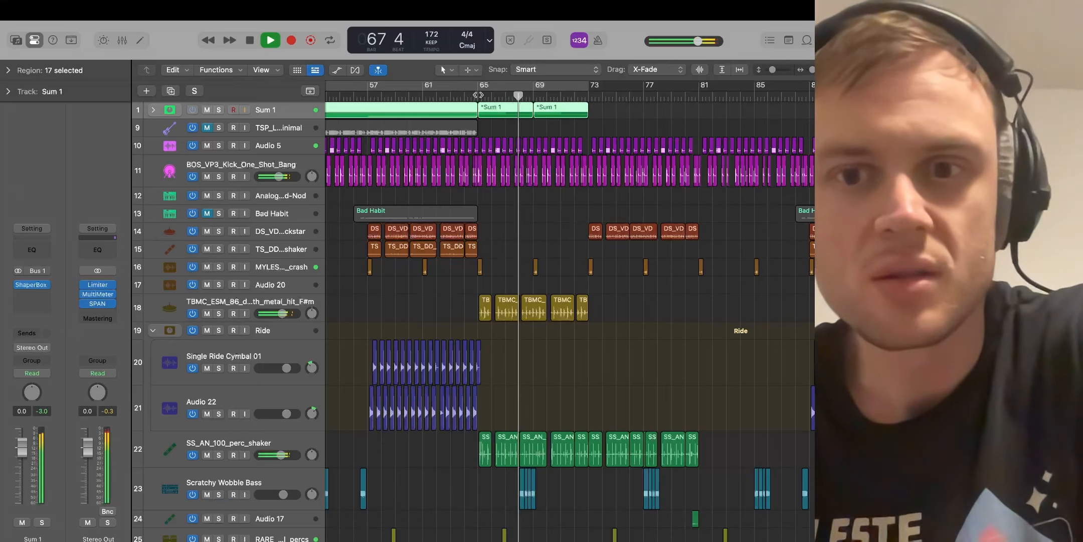
key(space)
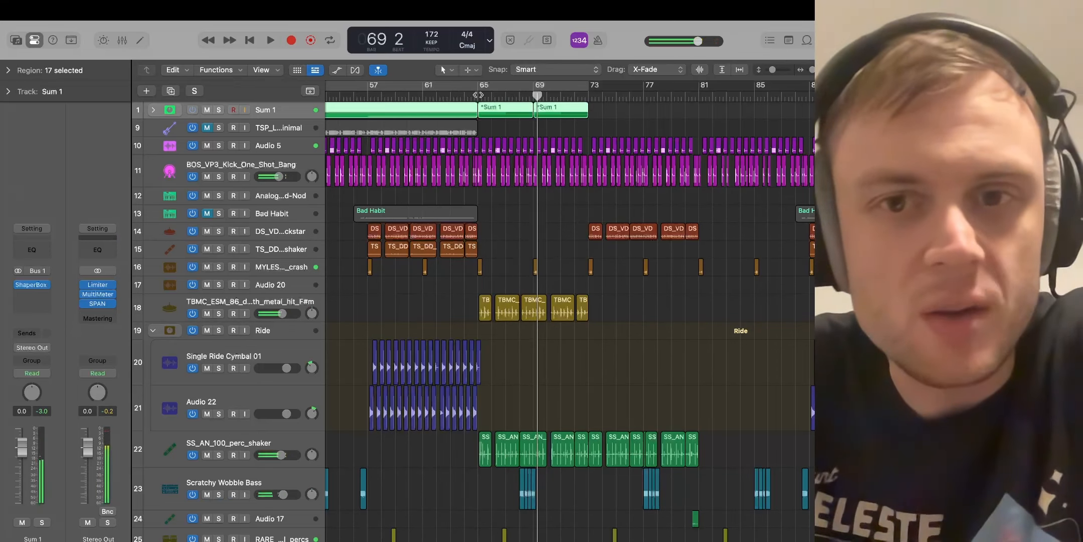
Step: Mute the BOS_VP3 kick track, open SPAN on the stereo output, and play the arrangement from bar 33
click(478, 94)
scroll(405, 162, left, 8)
click(208, 177)
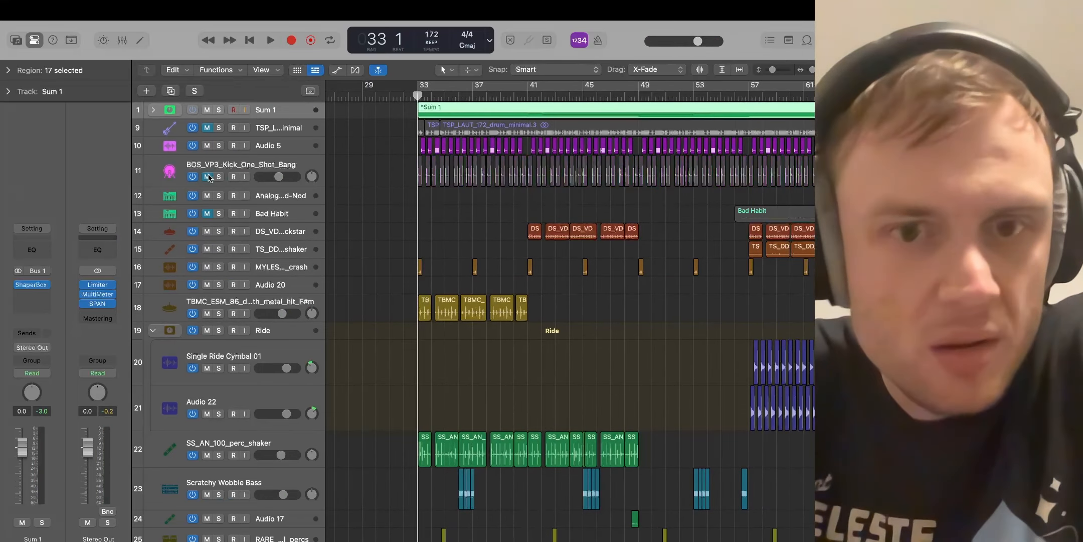
click(98, 310)
click(96, 305)
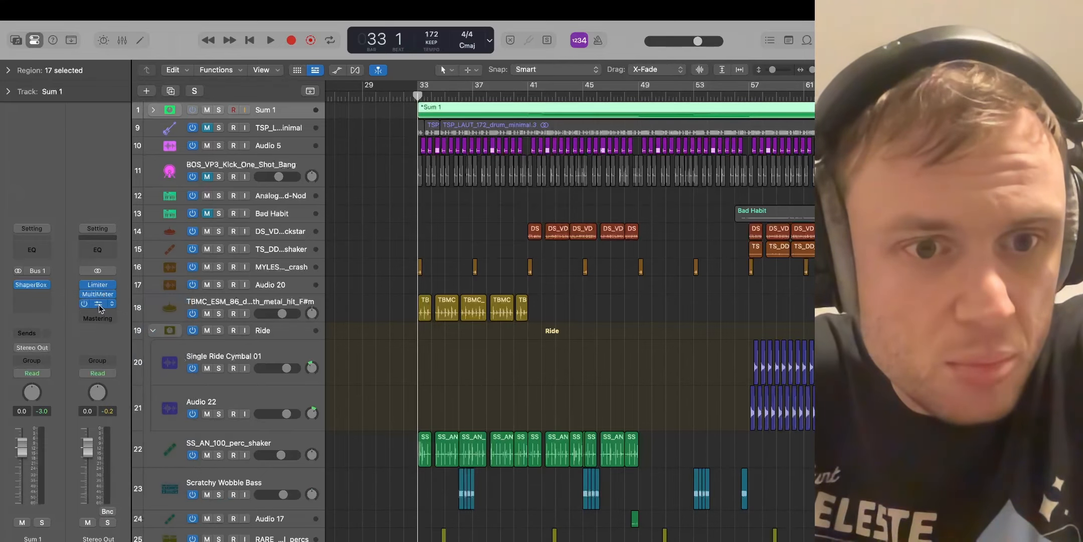
click(99, 304)
key(space)
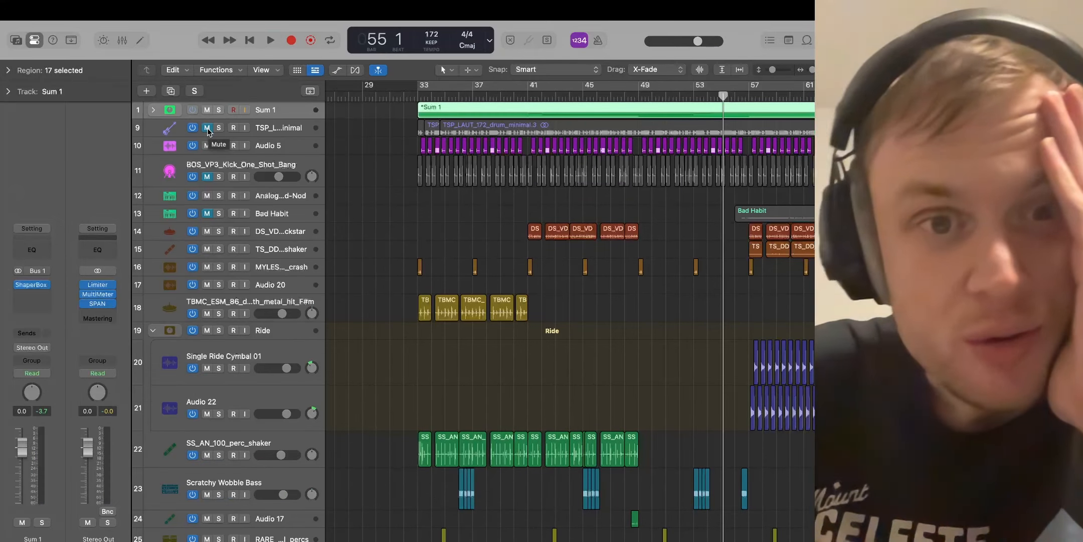
Step: Unmute the BOS_VP3 kick track and play the arrangement from bar 33
click(207, 176)
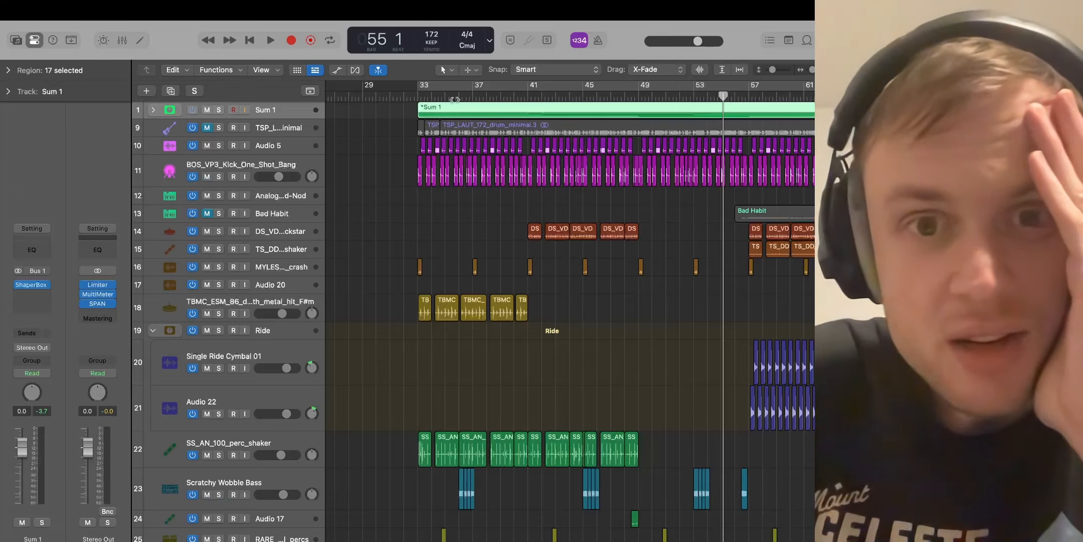
click(419, 93)
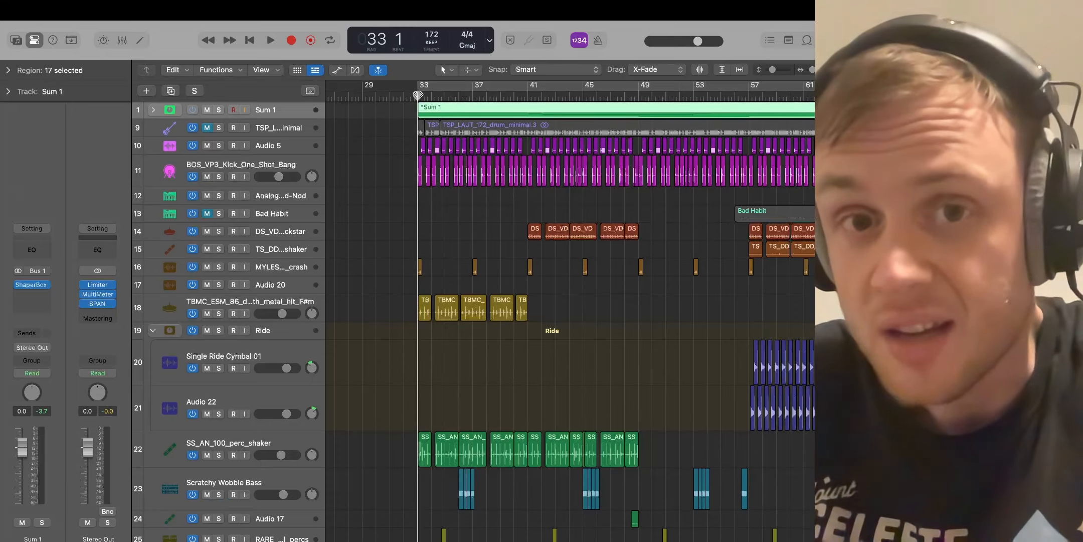
key(space)
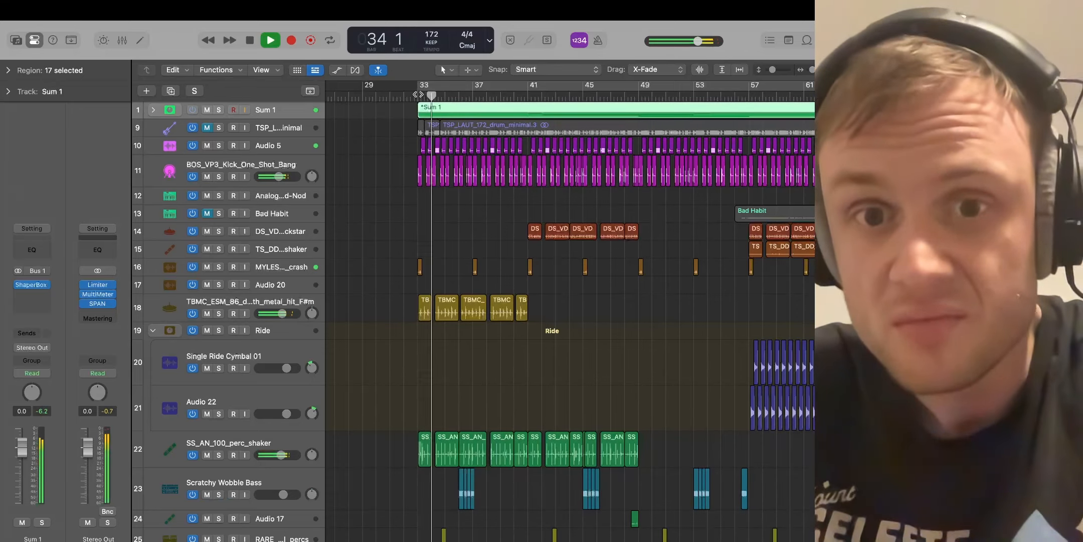
key(space)
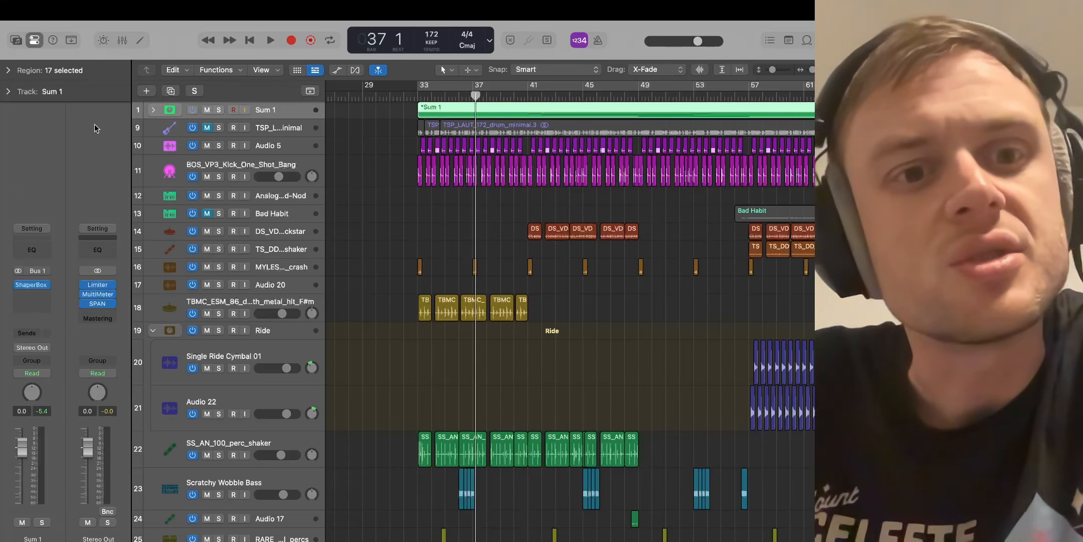
Step: Expand the Sum 1 stack, audition its pulse bass wobwob layer on track 3 soloed from bar 37, and unsolo it
click(154, 109)
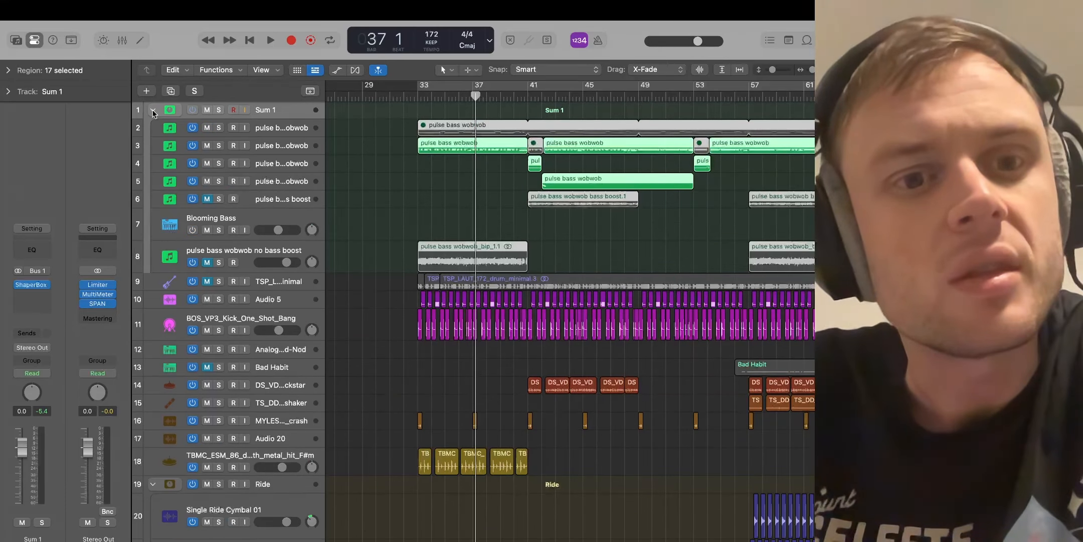
click(218, 146)
key(space)
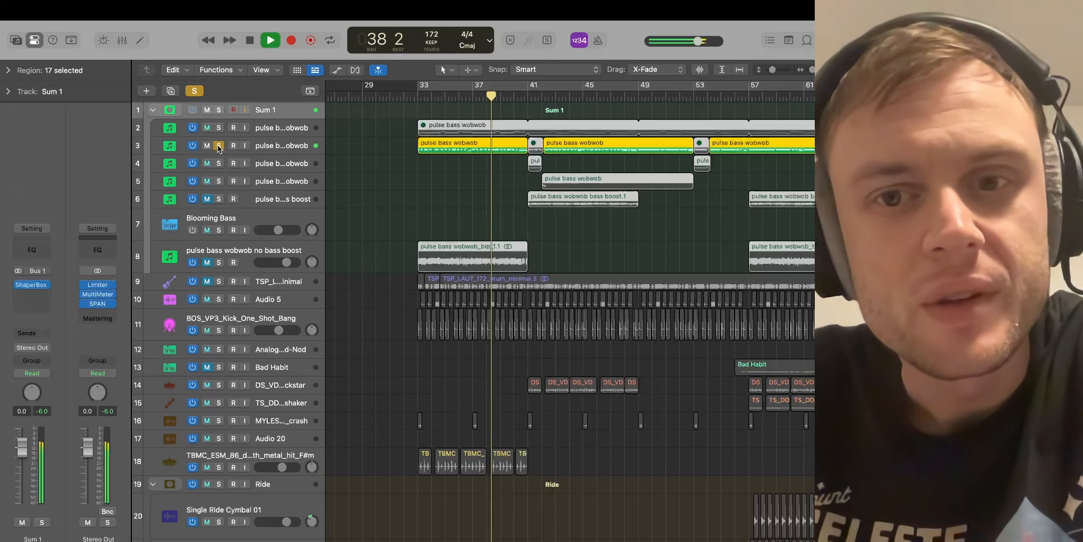
key(space)
click(218, 146)
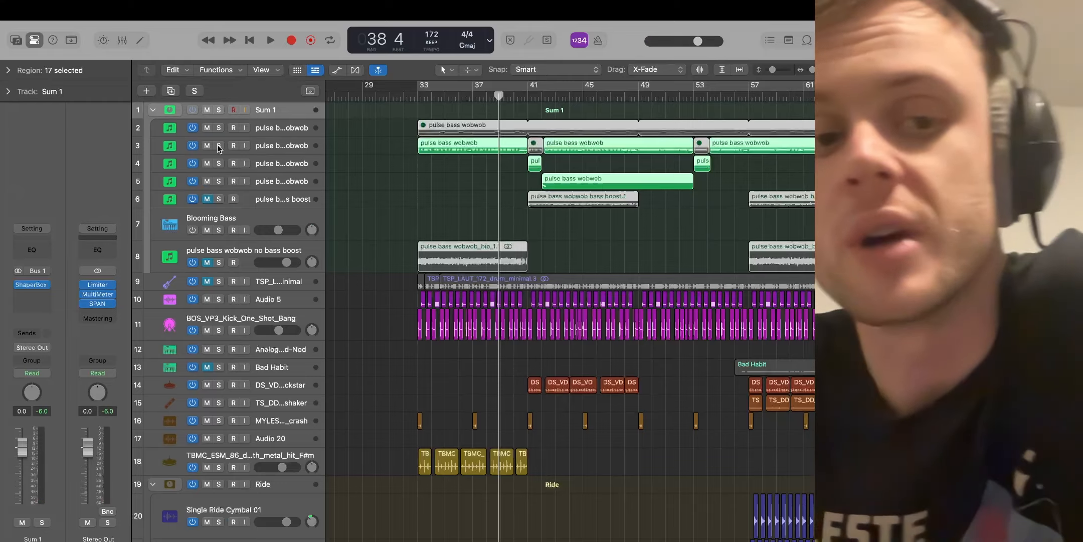
scroll(384, 255, down, 1)
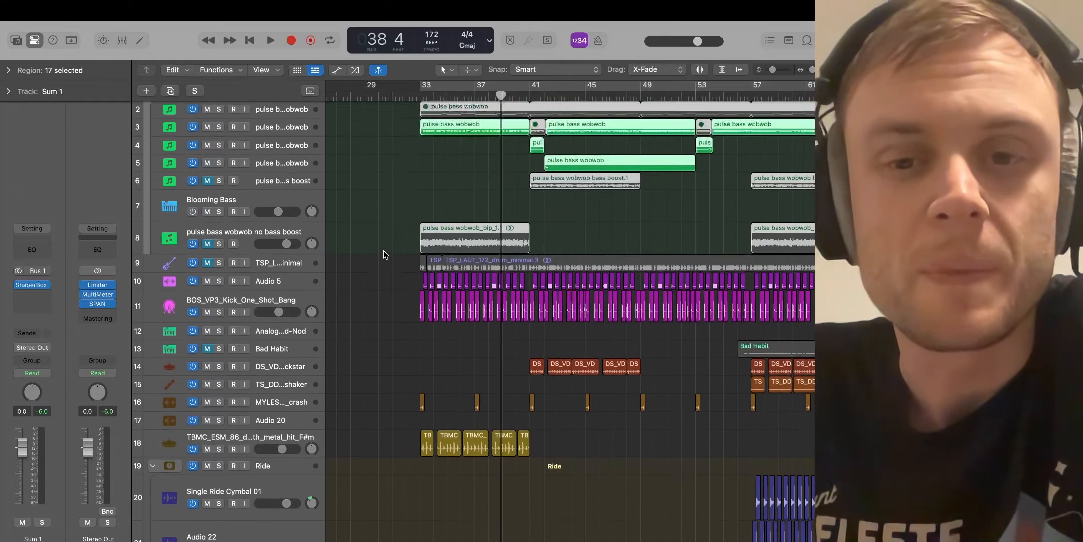
scroll(384, 255, up, 1)
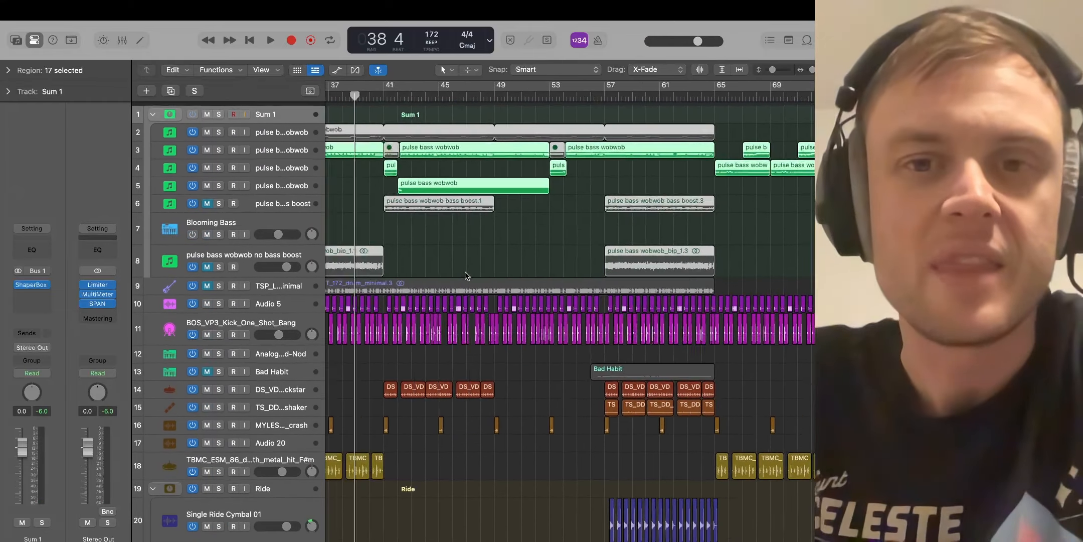
scroll(465, 275, left, 8)
scroll(465, 276, right, 7)
scroll(465, 271, right, 10)
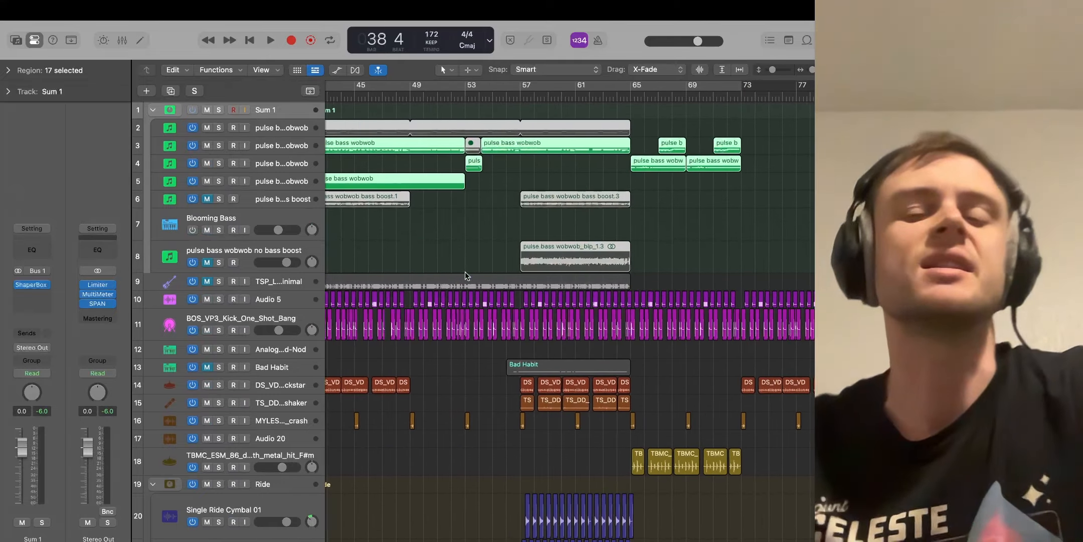